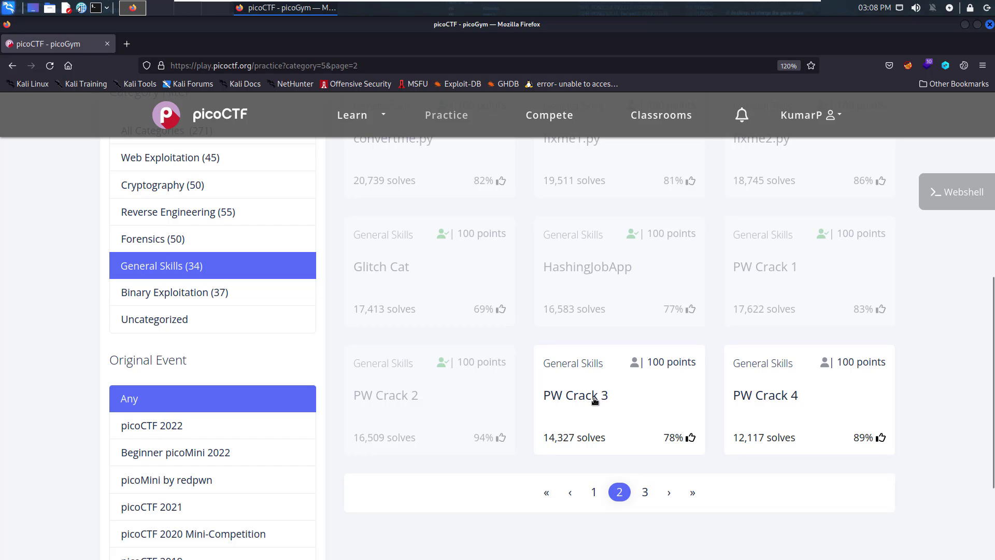
# Open the PW Crack 3 challenge and read its description about the hash
pyautogui.click(622, 402)
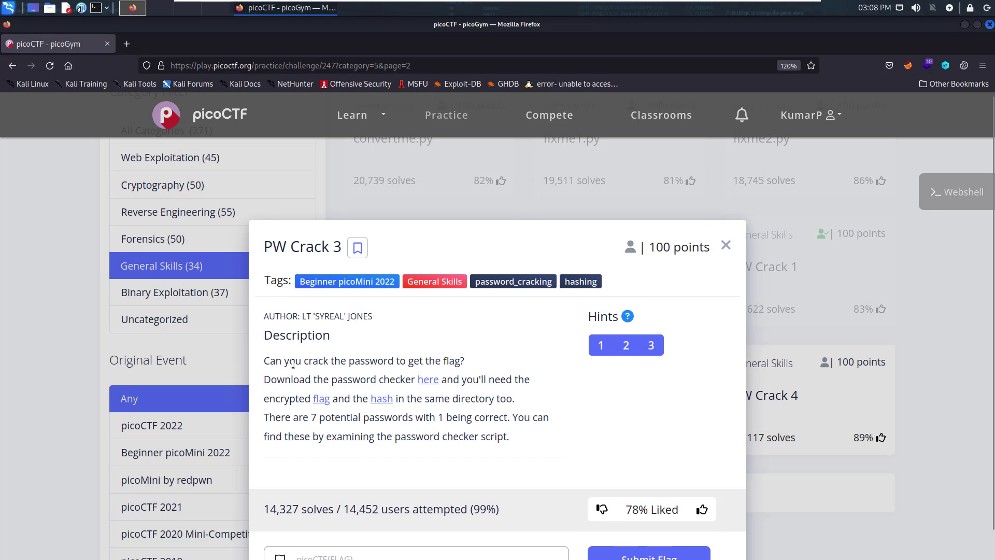
pyautogui.scroll(-1, 293, 363)
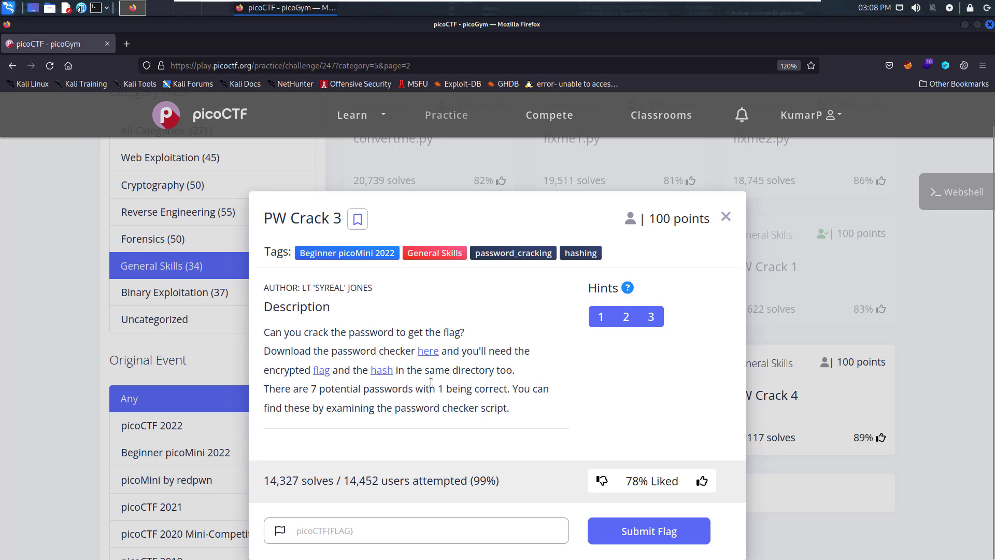
pyautogui.moveTo(391, 351); pyautogui.dragTo(458, 351)
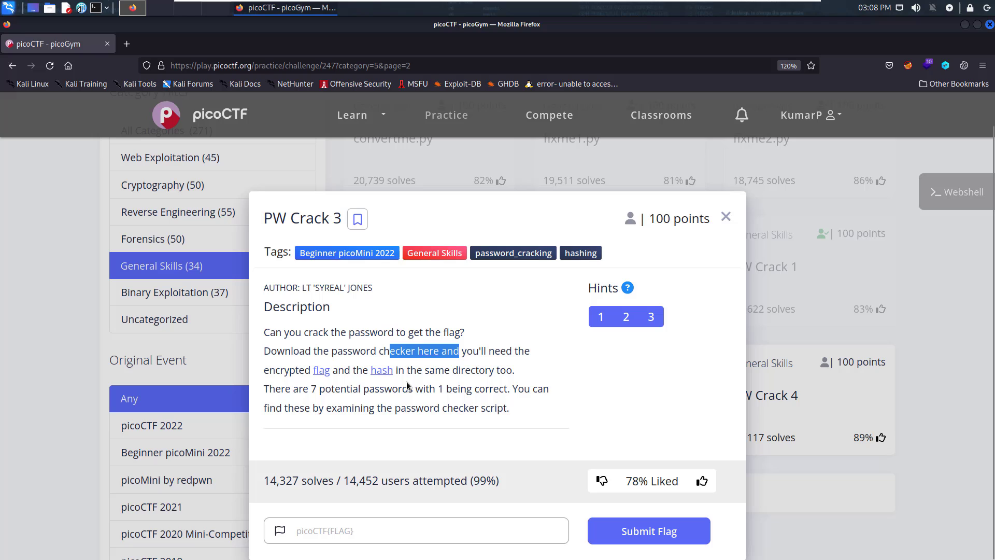
pyautogui.moveTo(284, 370)
pyautogui.mouseDown()
pyautogui.moveTo(421, 371)
pyautogui.moveTo(356, 371)
pyautogui.mouseUp()
pyautogui.click(362, 392)
pyautogui.click(418, 392)
pyautogui.click(413, 372)
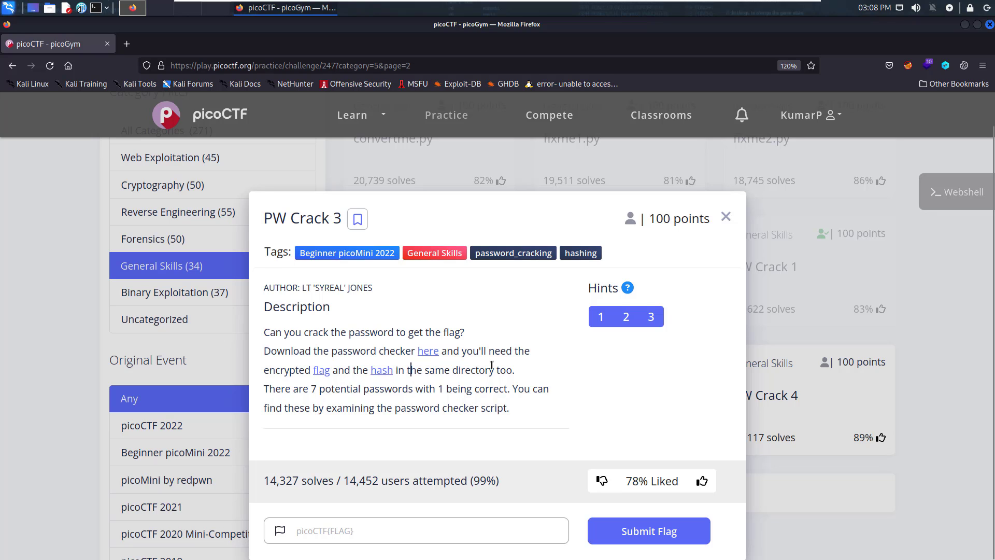
# Save level3.py into a new pwcrack3 folder under picoctf
pyautogui.click(429, 353)
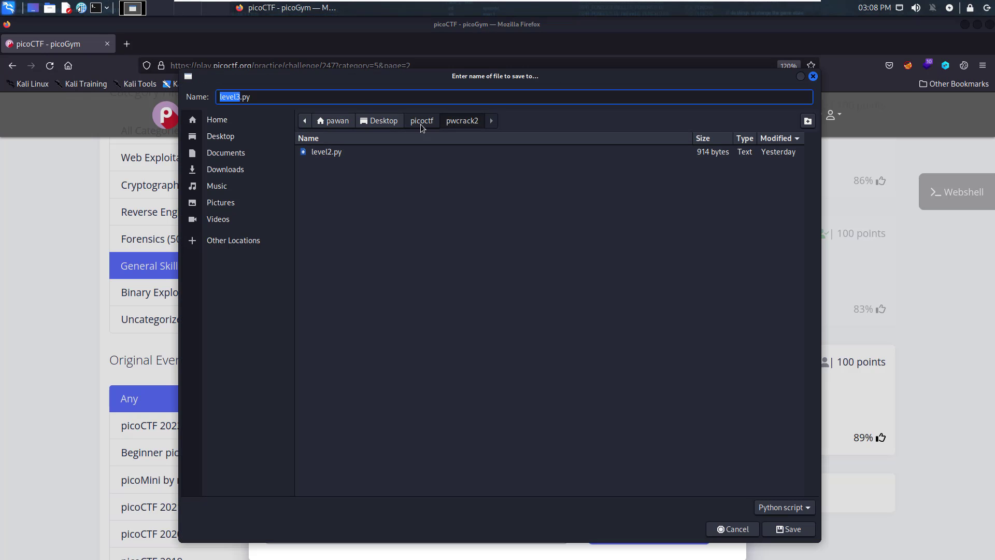
pyautogui.click(420, 122)
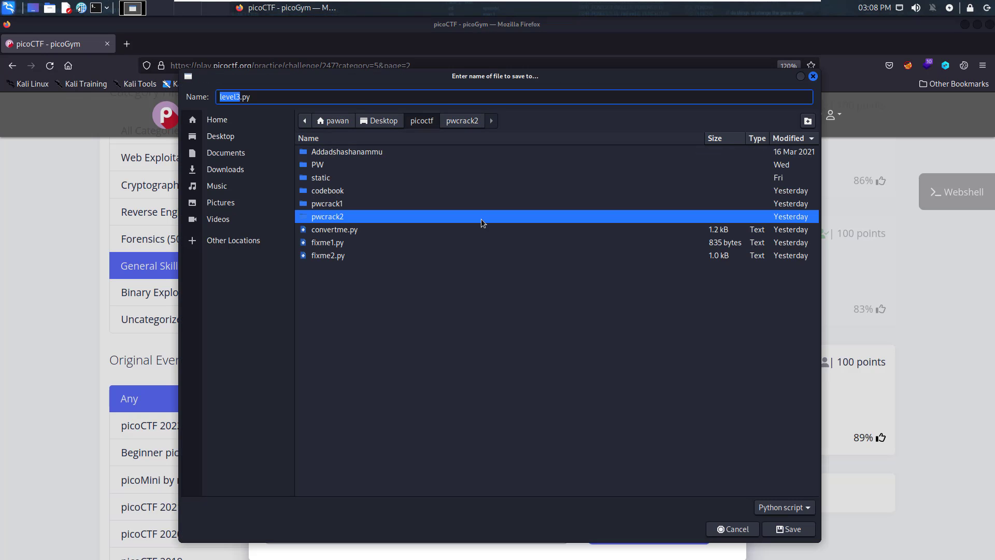
pyautogui.click(808, 120)
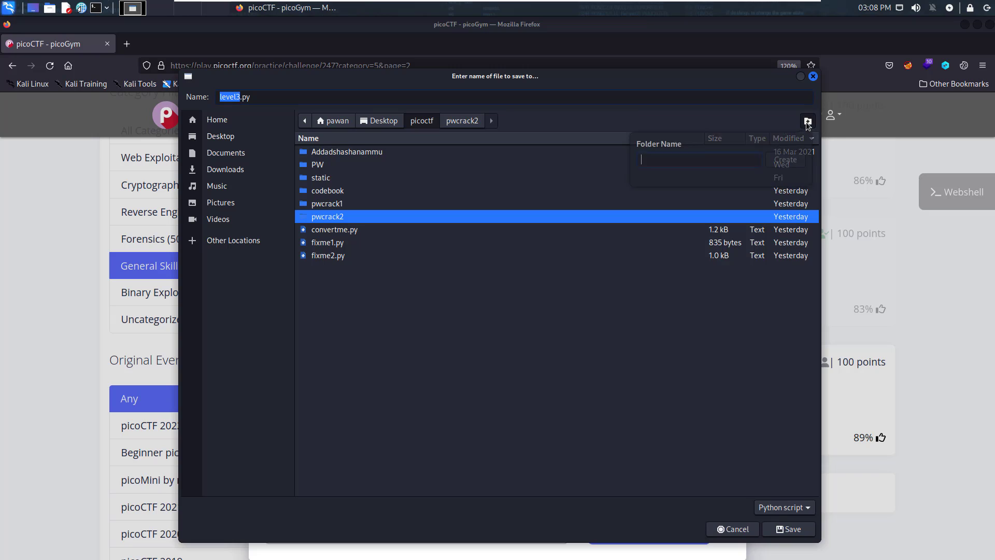
pyautogui.write('pwcrack3')
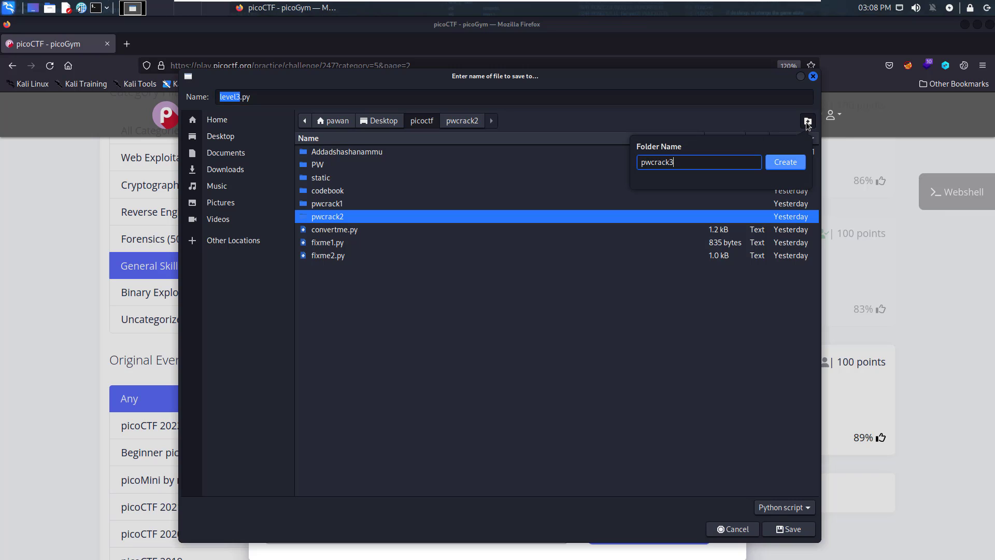
pyautogui.press('Return')
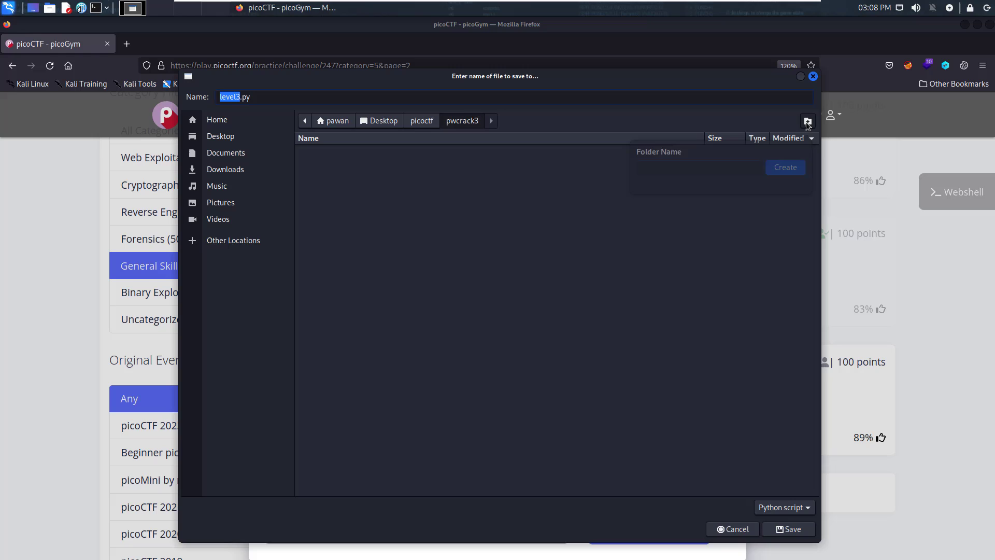
pyautogui.click(791, 529)
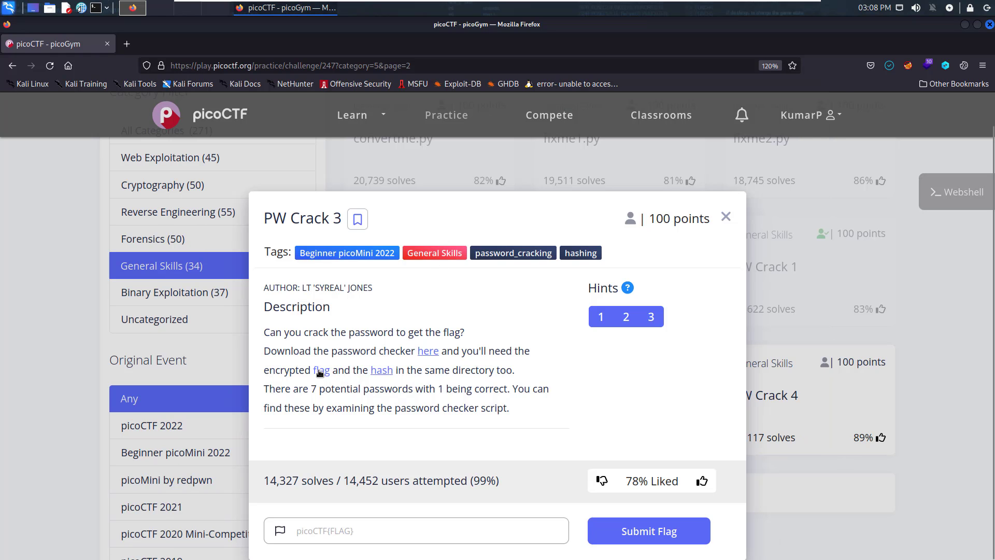
# Save the encrypted flag and level3.hash.bin into pwcrack3 as well
pyautogui.click(322, 371)
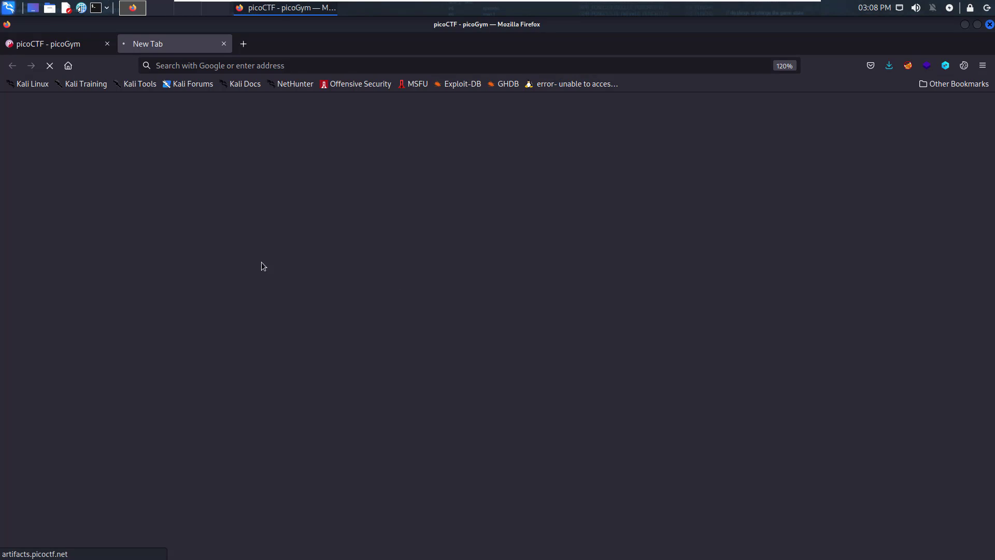
pyautogui.press('Return')
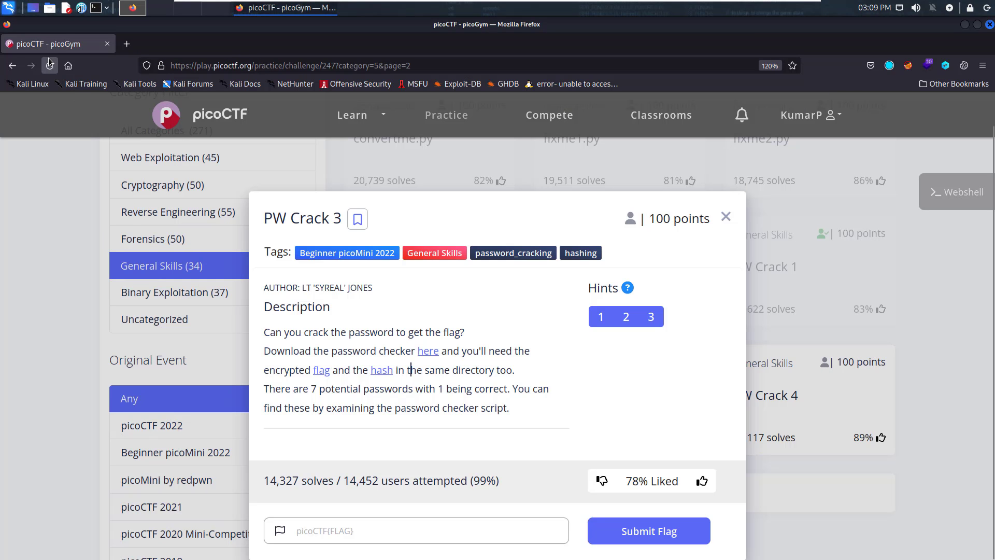
pyautogui.click(382, 371)
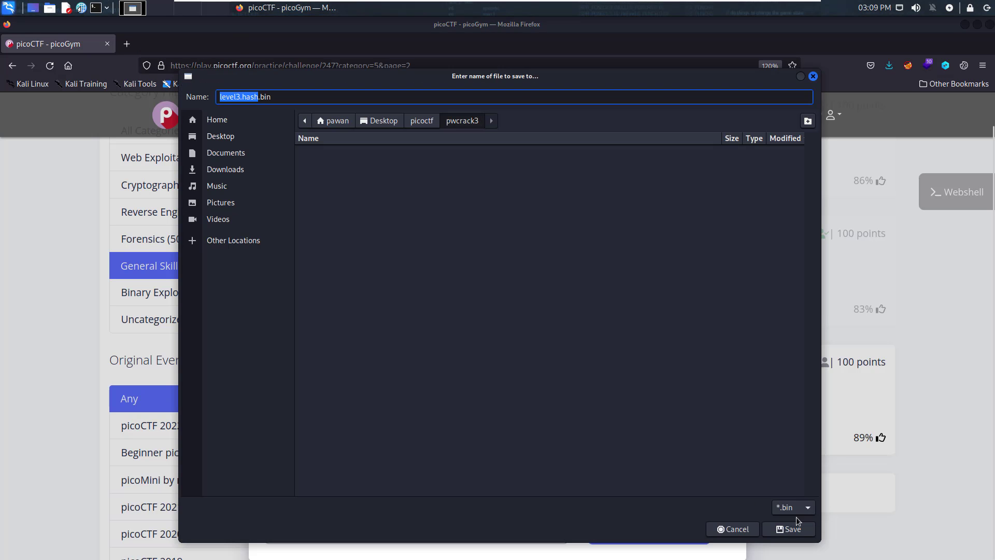
pyautogui.click(785, 525)
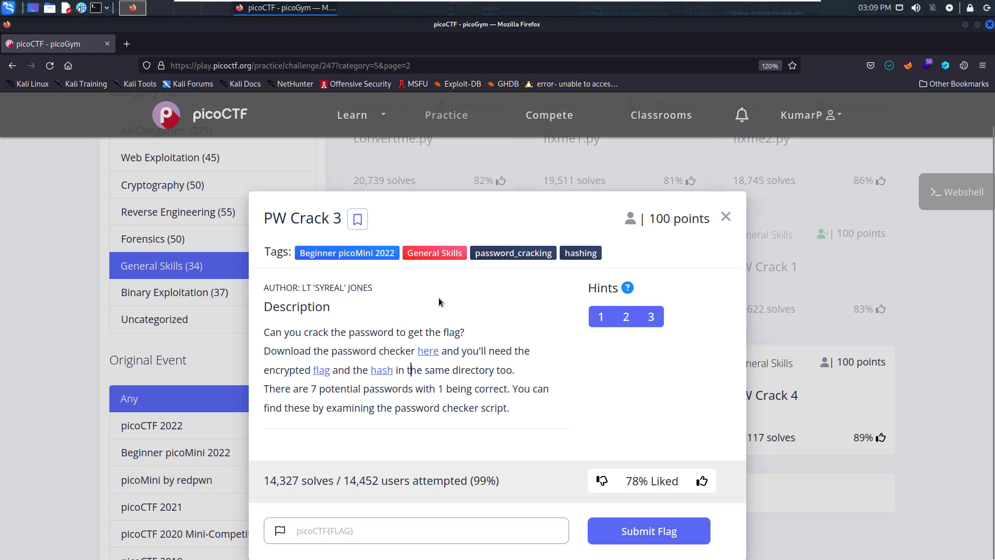
# Open a terminal and change into Desktop/picoctf/pwcrack3
pyautogui.hotkey('ctrl', 'alt', 't')
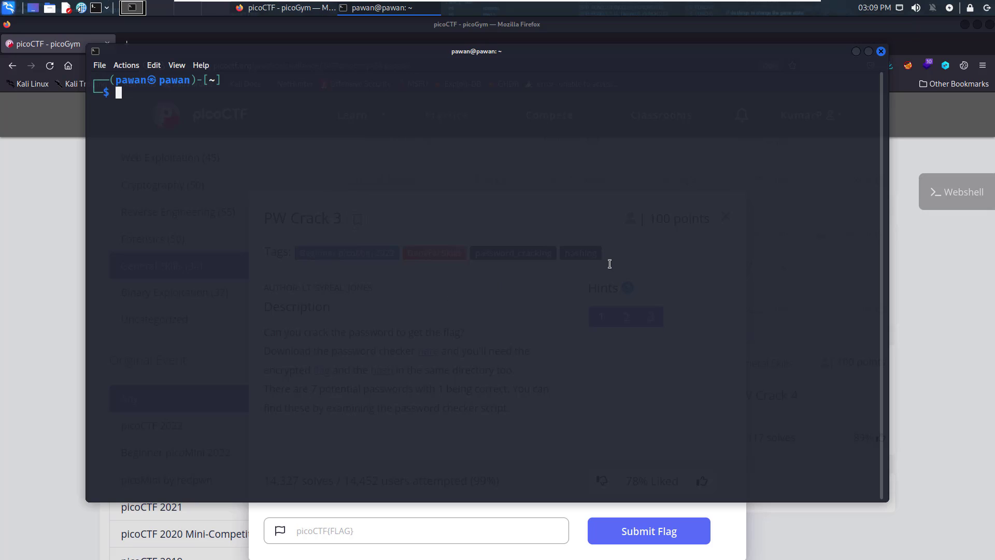
pyautogui.write('cd Desktop/picoctf/pwcrack2')
pyautogui.press('Right')
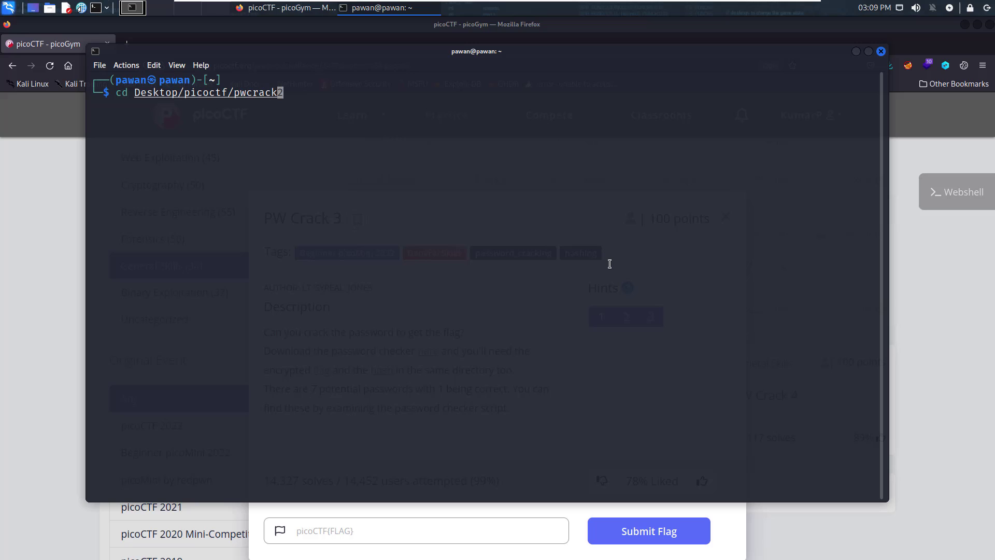
pyautogui.press('Tab')
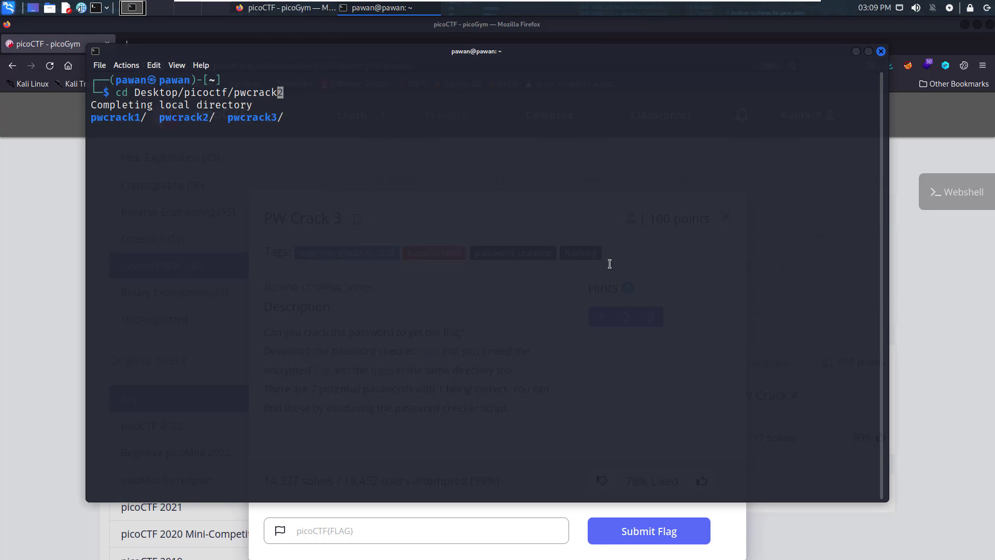
pyautogui.press('Tab')
pyautogui.press('Tab')
pyautogui.press('Tab')
pyautogui.press('Return')
pyautogui.press('Return')
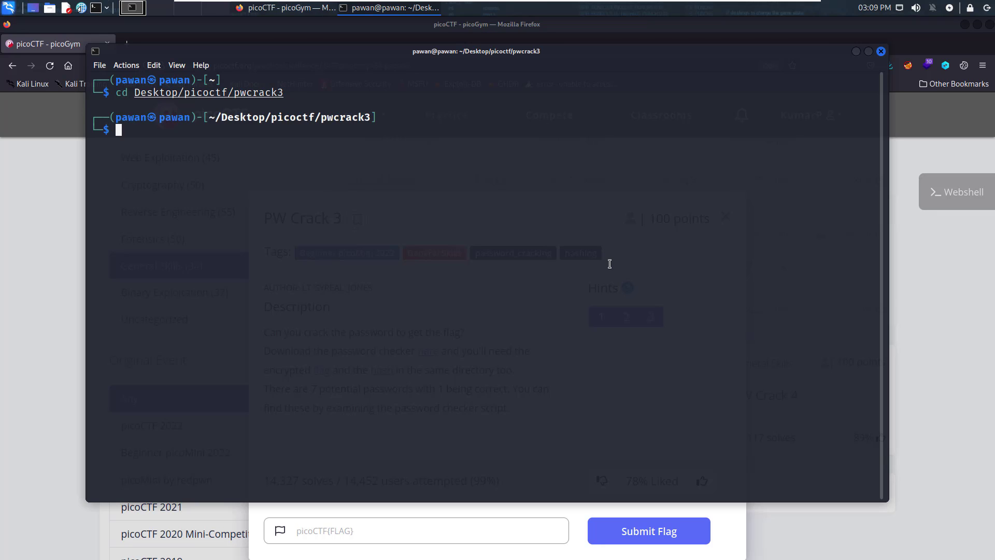
pyautogui.write('ls')
pyautogui.press('Return')
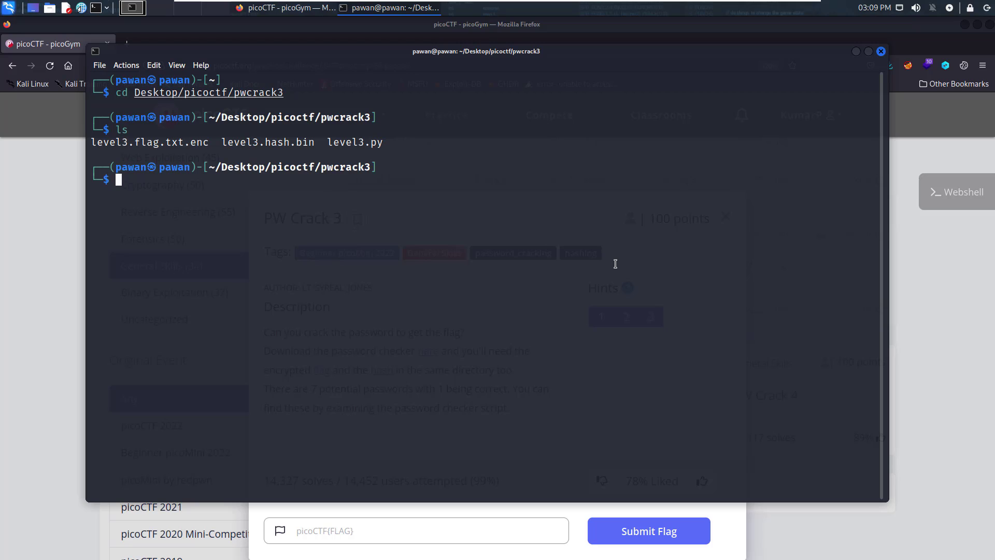
# List the folder's files and run python level3.py to reach its password prompt
pyautogui.doubleClick(335, 142)
pyautogui.tripleClick(354, 143)
pyautogui.click(354, 143)
pyautogui.write('pyth')
pyautogui.write('on3')
pyautogui.press('BackSpace')
pyautogui.write('level3.py')
pyautogui.press('Return')
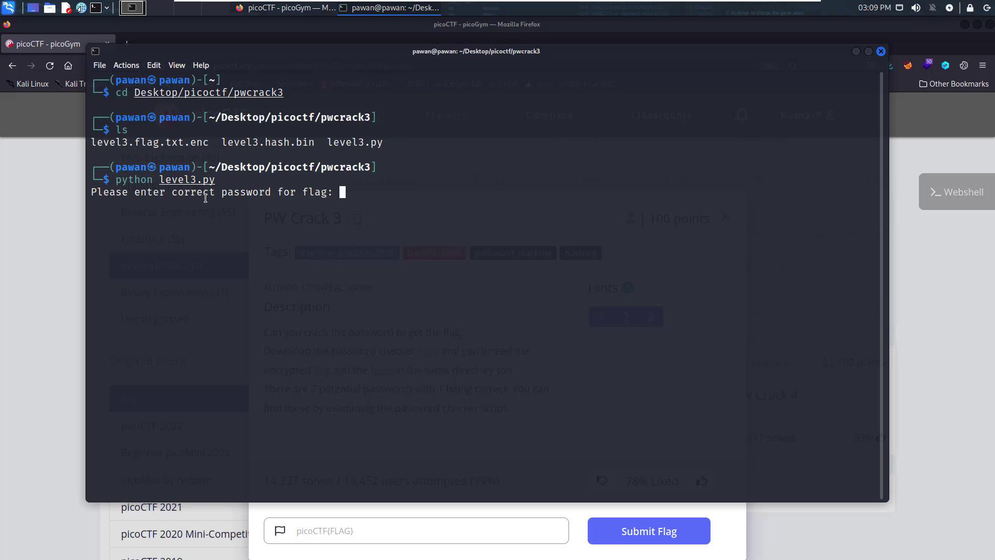
# Inspect the prompt and file names, then interrupt level3.py with Ctrl+C
pyautogui.moveTo(216, 192); pyautogui.dragTo(342, 192)
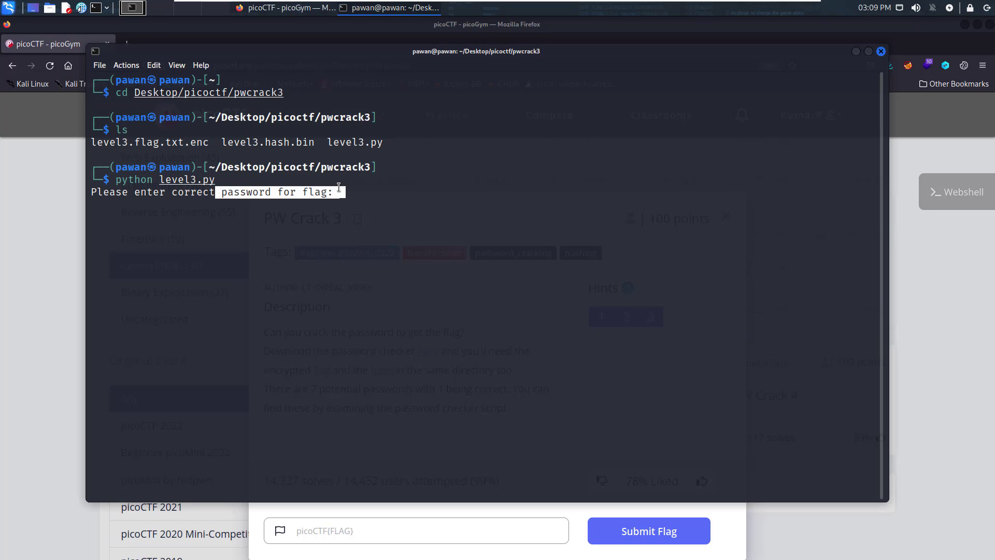
pyautogui.click(301, 204)
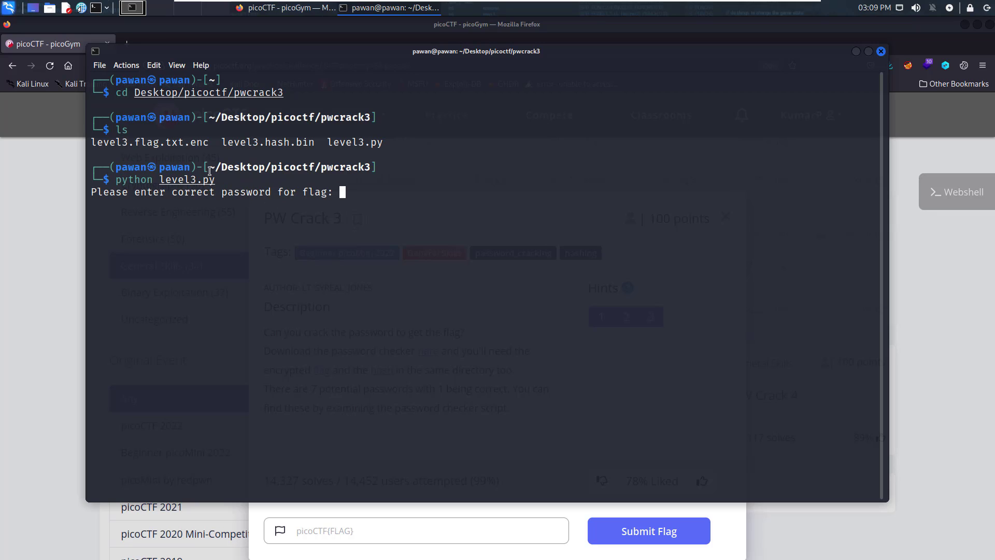
pyautogui.moveTo(211, 143); pyautogui.dragTo(91, 142)
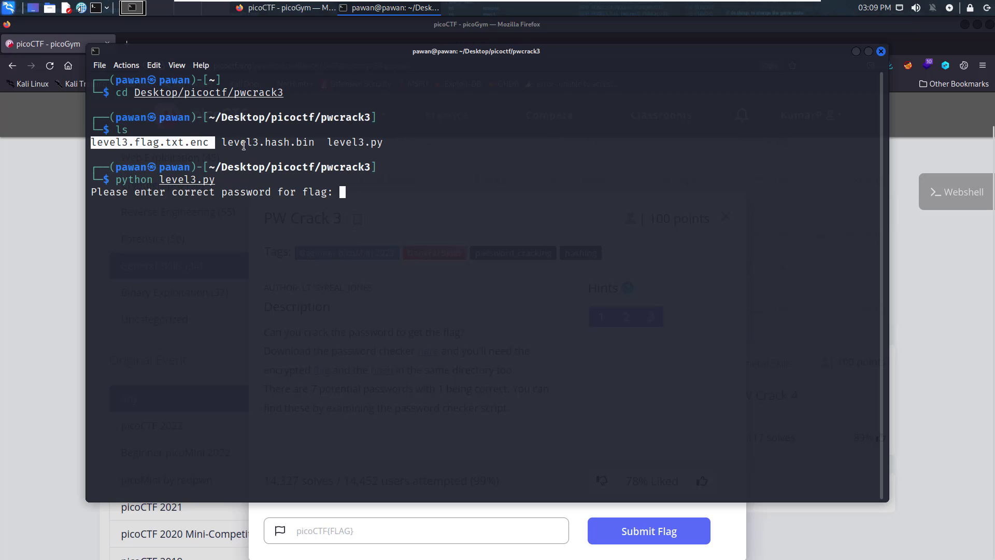
pyautogui.click(224, 142)
pyautogui.moveTo(224, 143); pyautogui.dragTo(314, 142)
pyautogui.click(300, 233)
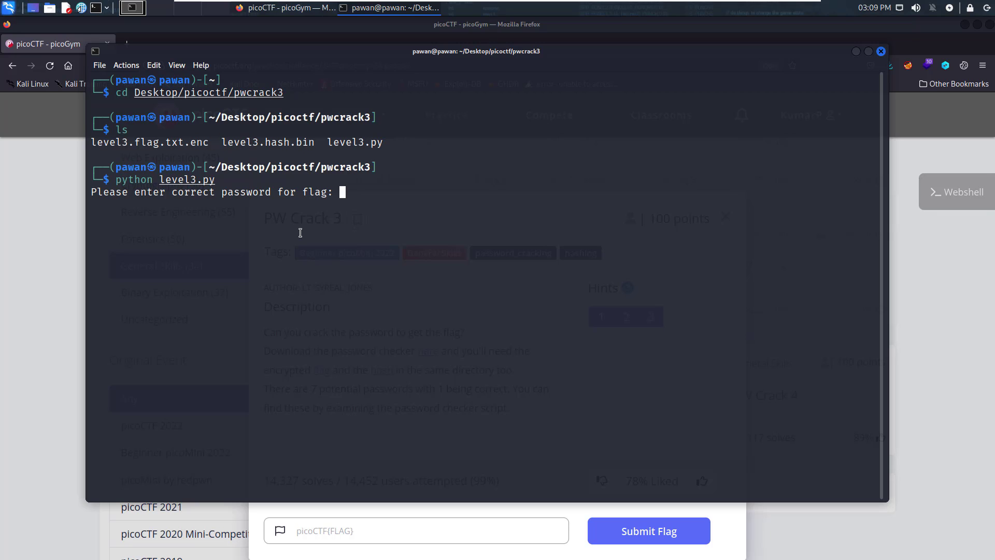
pyautogui.hotkey('ctrl', 'c')
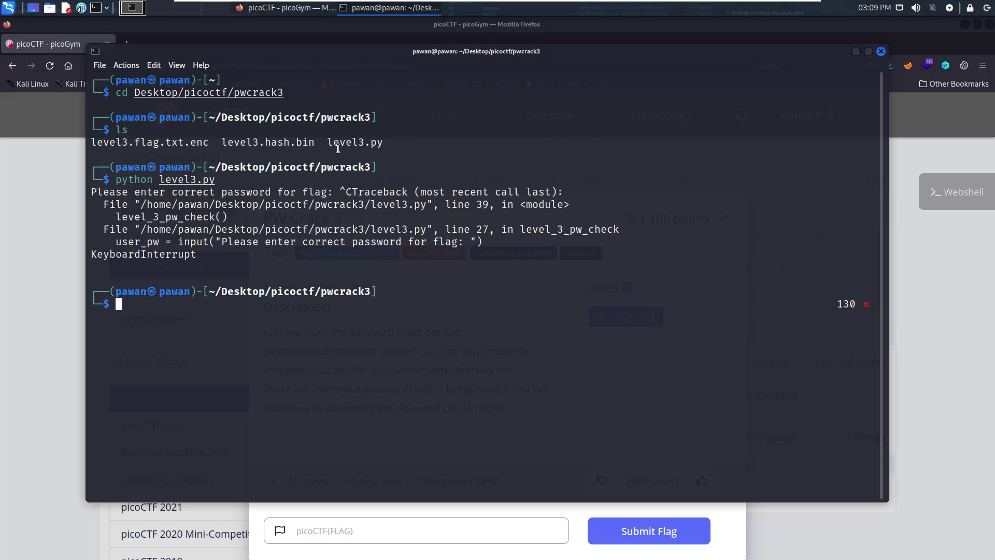
pyautogui.moveTo(328, 142); pyautogui.dragTo(387, 144)
pyautogui.click(470, 333)
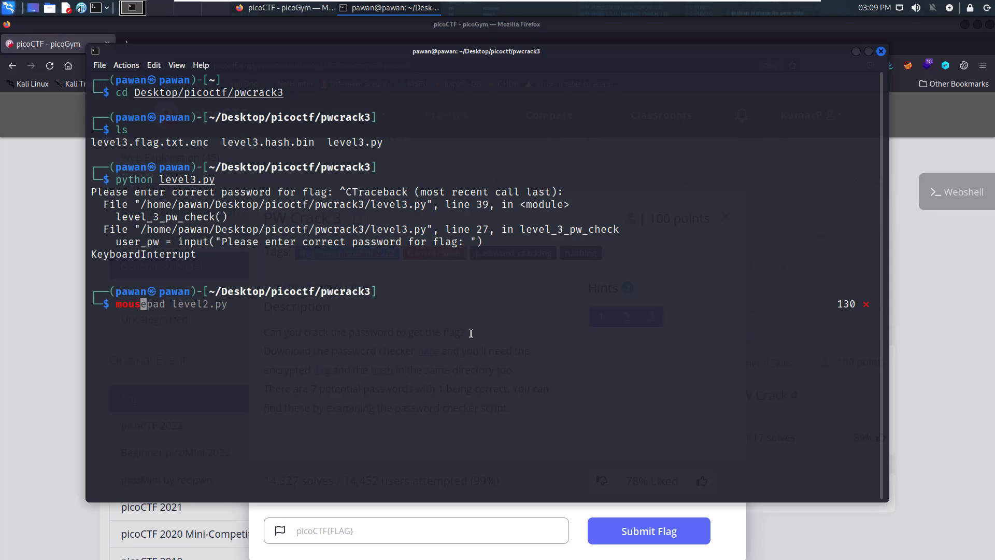
pyautogui.write('mouse')
# Launch Mousepad on the mistyped name level3. and close the empty window
pyautogui.press('Right')
pyautogui.press('BackSpace')
pyautogui.press('BackSpace')
pyautogui.press('BackSpace')
pyautogui.press('BackSpace')
pyautogui.write('3')
pyautogui.press('Tab')
pyautogui.press('Tab')
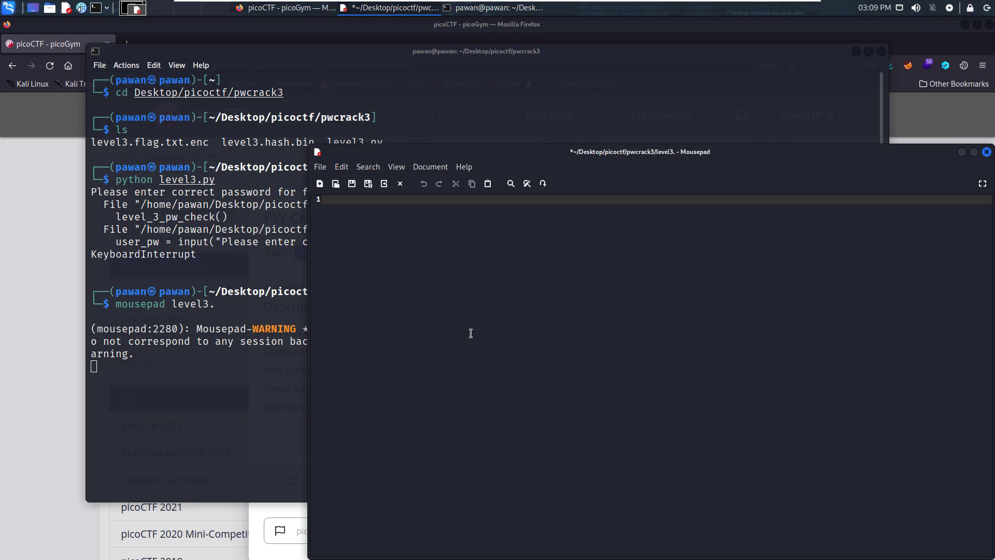
pyautogui.moveTo(661, 150); pyautogui.dragTo(327, 149)
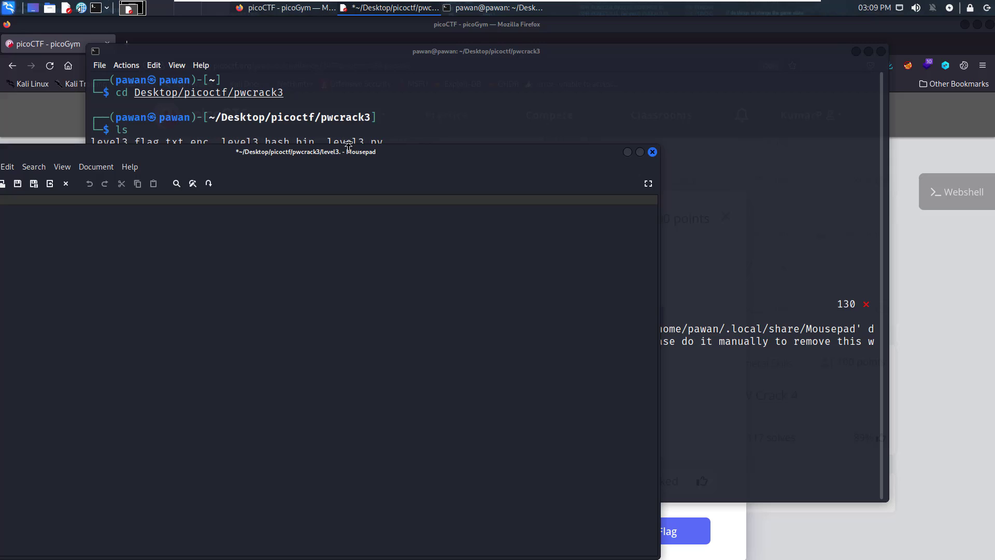
pyautogui.click(652, 152)
# Discard the empty file and open level3.py in Mousepad with a larger font
pyautogui.click(348, 395)
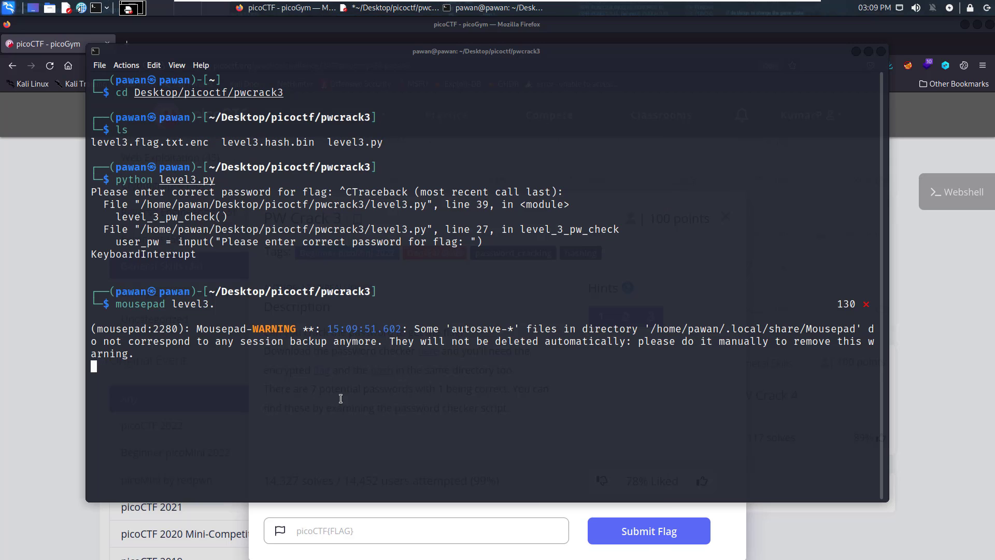
pyautogui.press('Up')
pyautogui.press('Tab')
pyautogui.press('Tab')
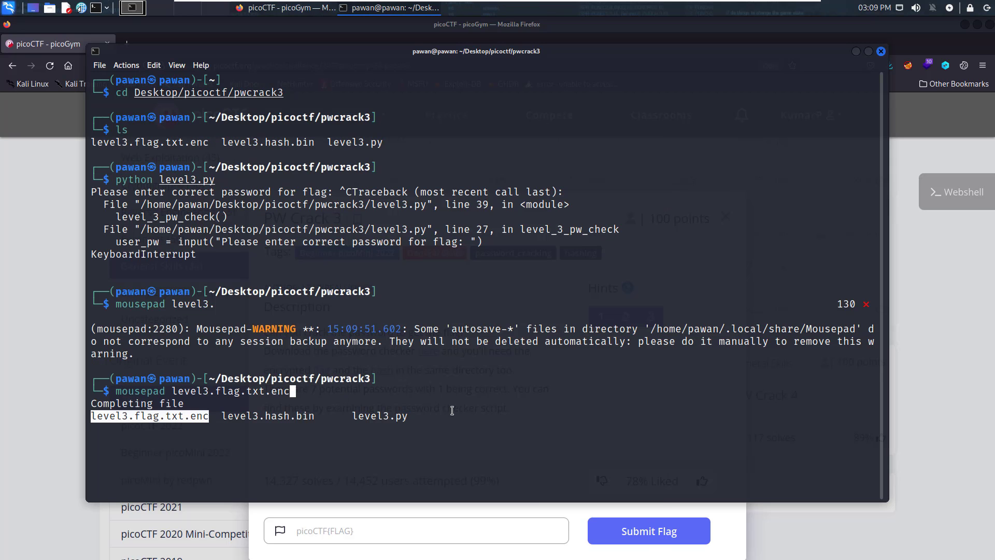
pyautogui.press('Tab')
pyautogui.press('Tab')
pyautogui.press('Return')
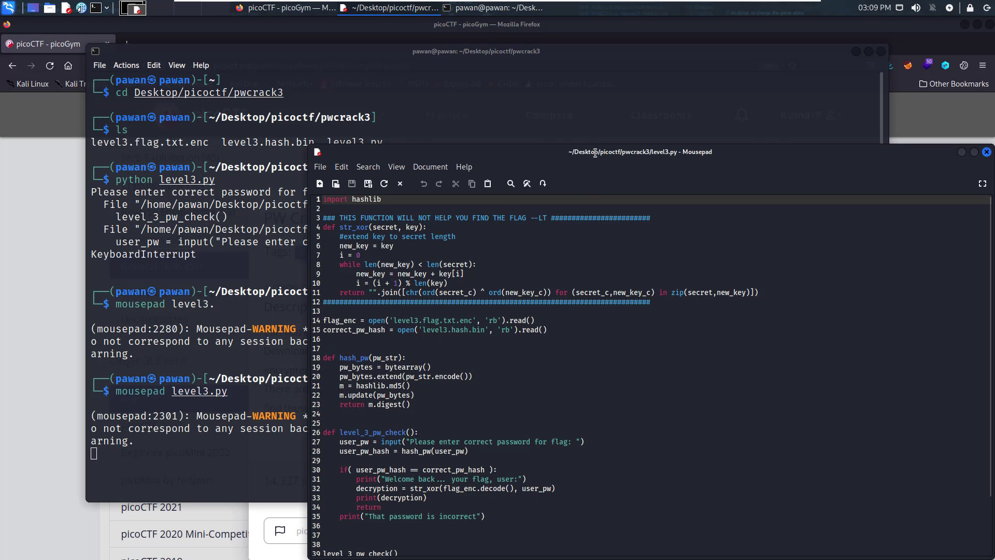
pyautogui.moveTo(622, 154); pyautogui.dragTo(483, 69)
pyautogui.hotkey('ctrl', '+')
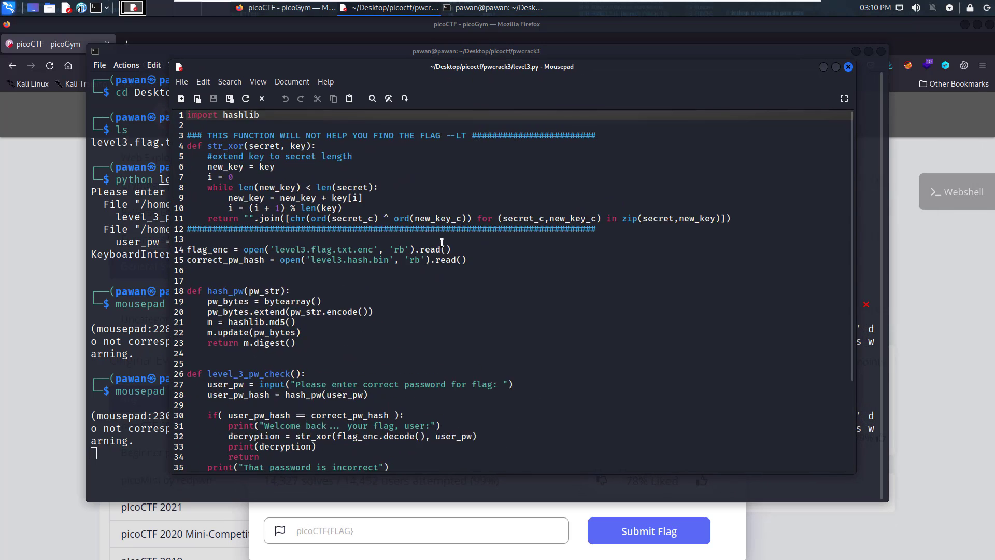
pyautogui.hotkey('ctrl', '+')
pyautogui.scroll(-4, 391, 264)
pyautogui.scroll(-2, 391, 265)
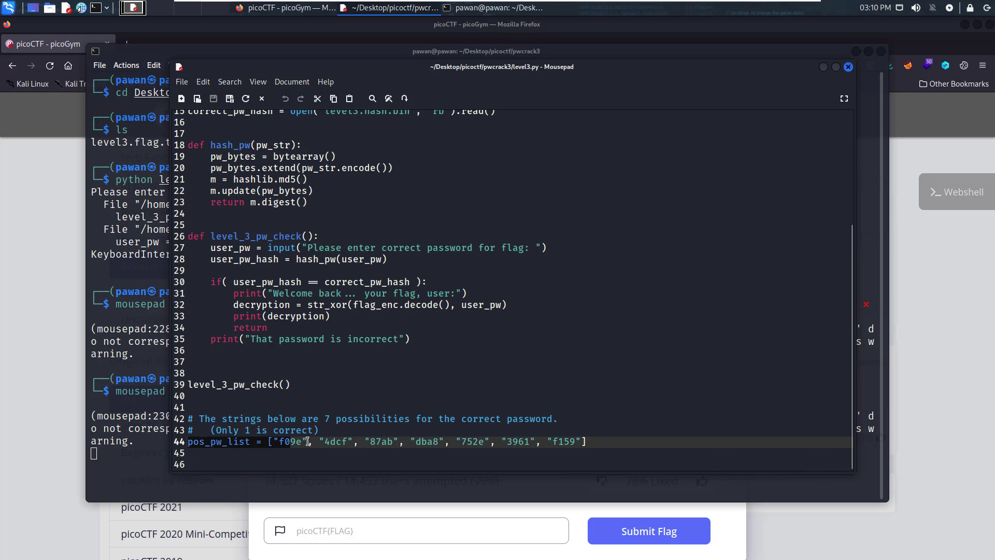
# Review the candidate passwords on line 44, from f09e, 4dcf, 87ab and dba8 through f159
pyautogui.moveTo(189, 441); pyautogui.dragTo(364, 454)
pyautogui.press('End')
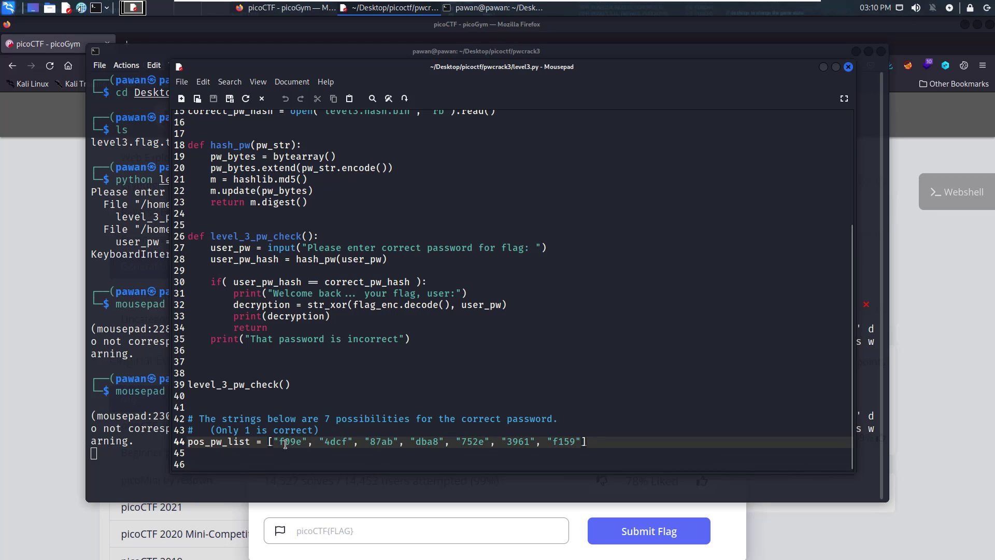
pyautogui.moveTo(276, 442); pyautogui.dragTo(571, 440)
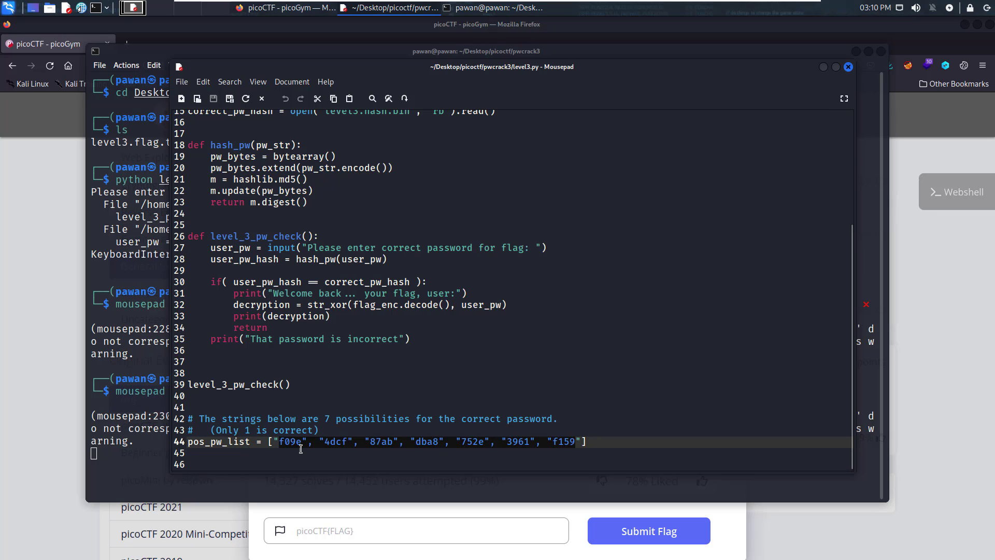
pyautogui.click(280, 441)
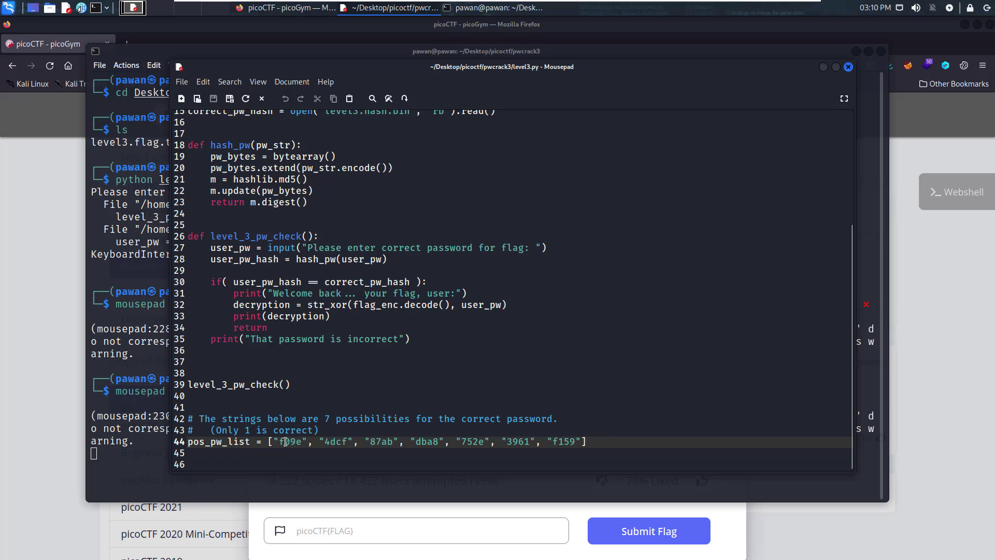
pyautogui.doubleClick(285, 441)
pyautogui.doubleClick(336, 442)
pyautogui.doubleClick(382, 441)
pyautogui.doubleClick(424, 441)
pyautogui.click(481, 441)
pyautogui.moveTo(465, 441); pyautogui.dragTo(574, 442)
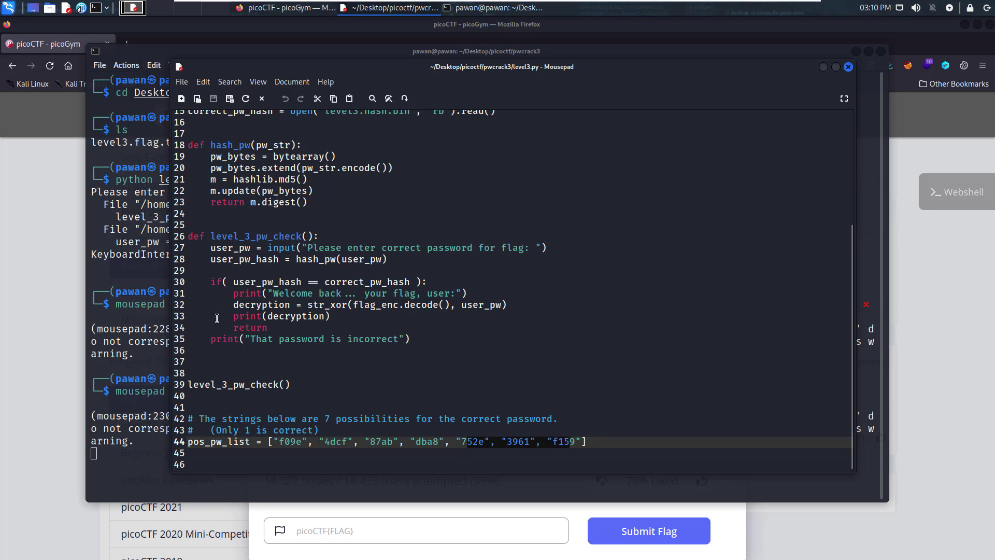
# Examine lines 27–28, where the entered user_pw is hashed by hash_pw
pyautogui.moveTo(267, 247); pyautogui.dragTo(550, 250)
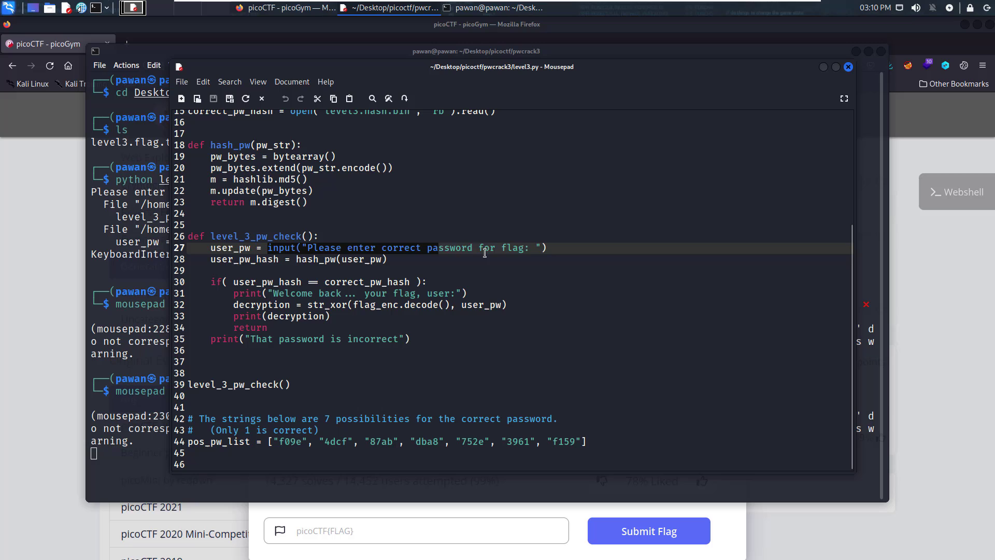
pyautogui.click(295, 259)
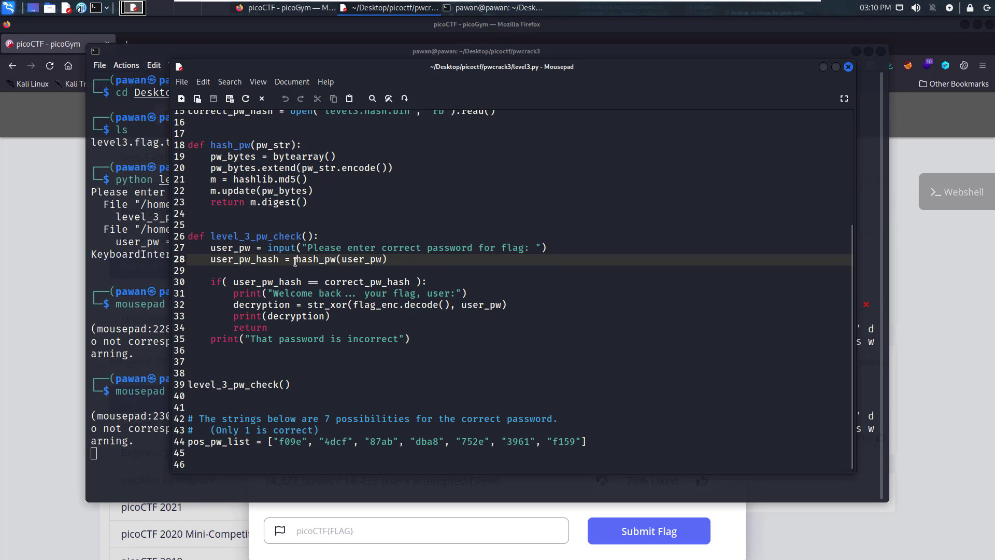
pyautogui.moveTo(280, 259); pyautogui.dragTo(209, 259)
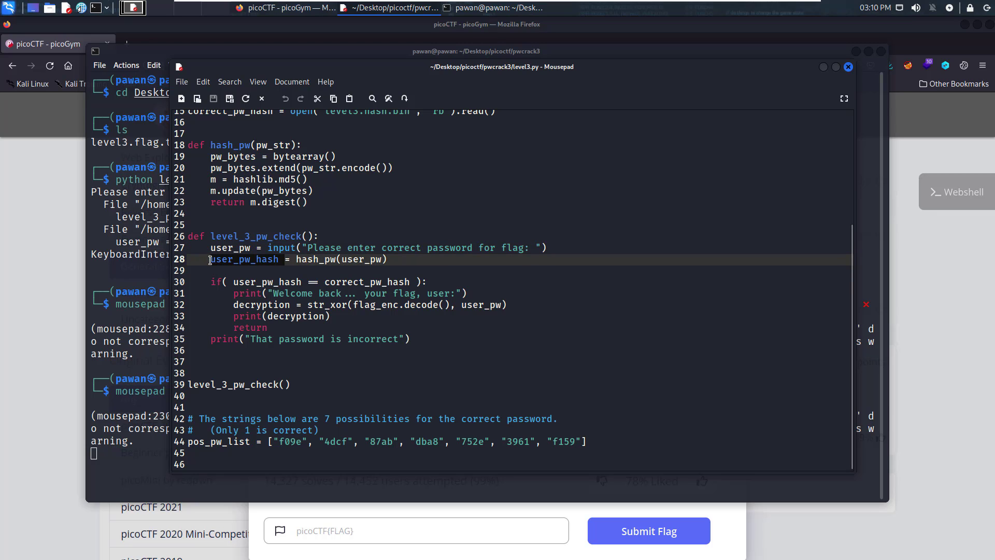
pyautogui.moveTo(297, 259); pyautogui.dragTo(337, 259)
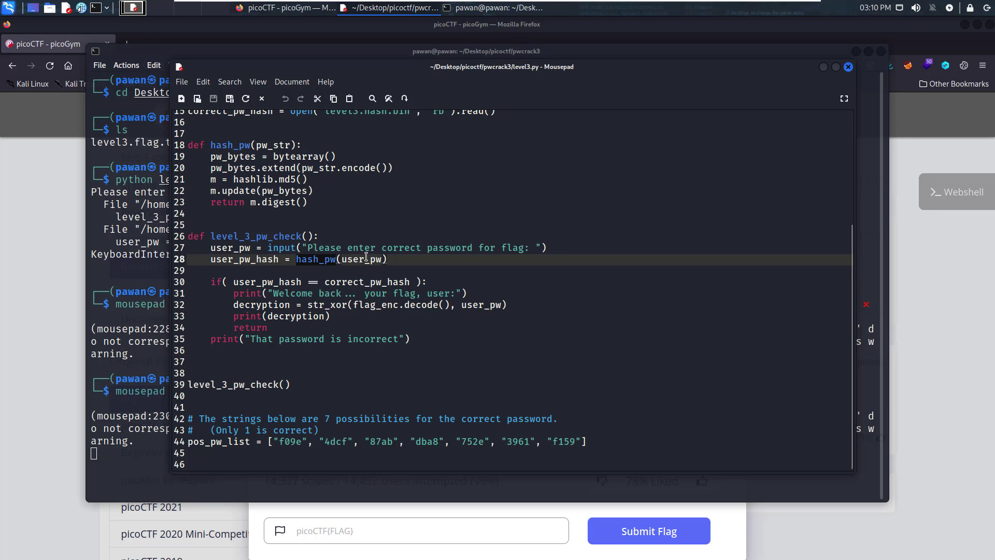
pyautogui.moveTo(339, 258); pyautogui.dragTo(385, 260)
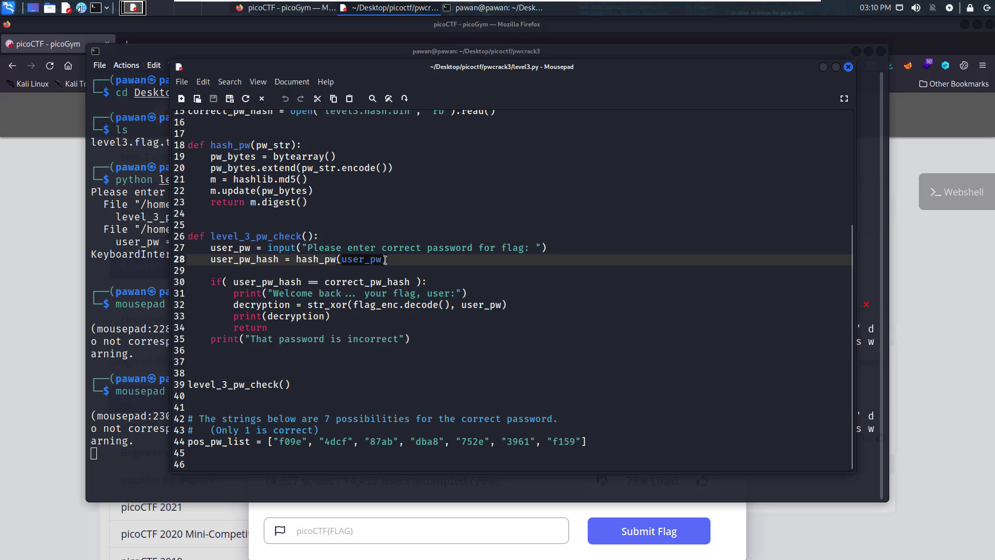
pyautogui.click(386, 261)
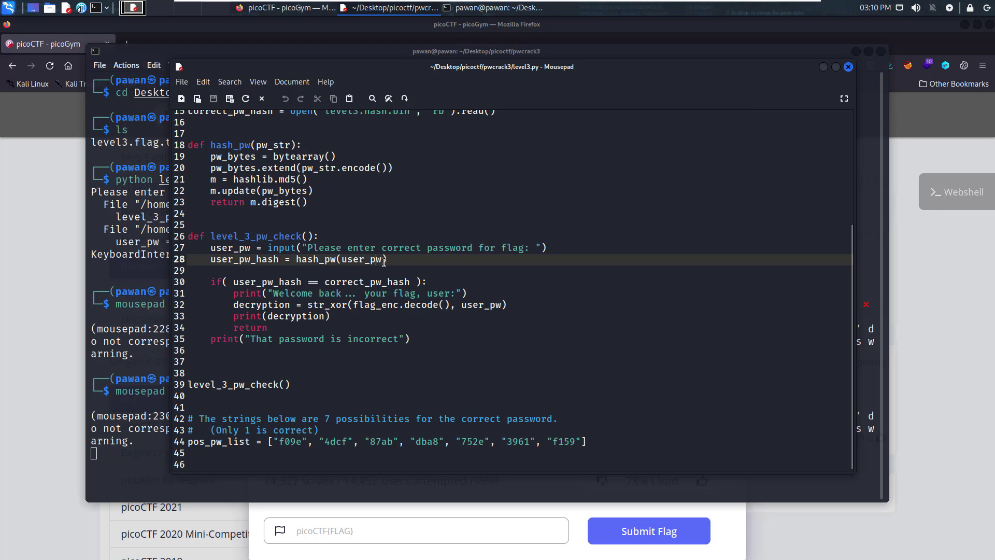
pyautogui.moveTo(387, 259); pyautogui.dragTo(340, 259)
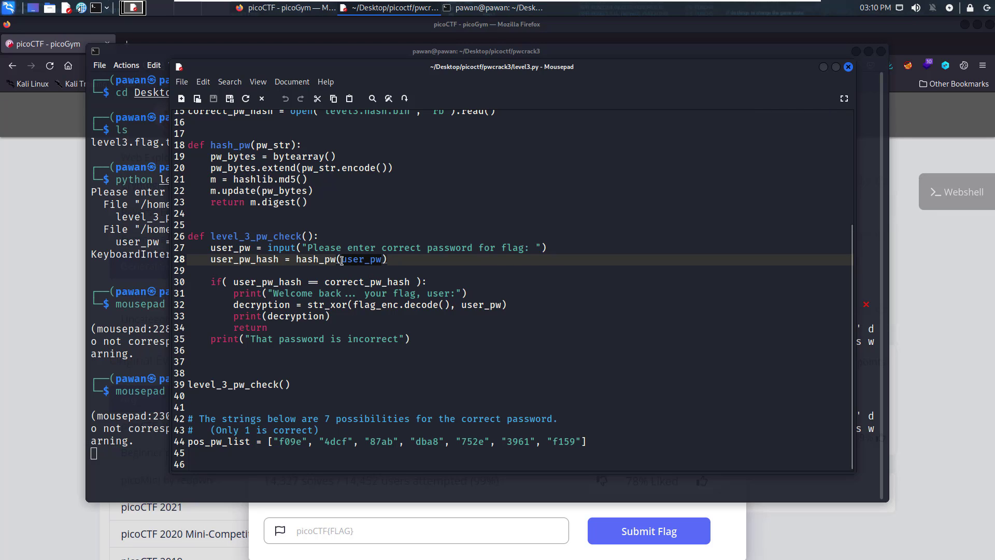
pyautogui.click(291, 442)
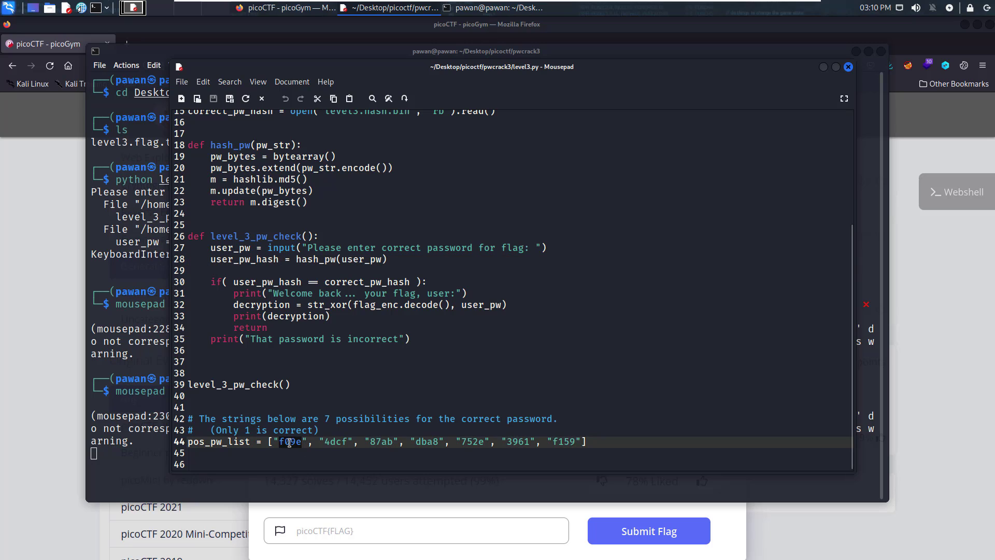
pyautogui.doubleClick(332, 441)
pyautogui.click(371, 441)
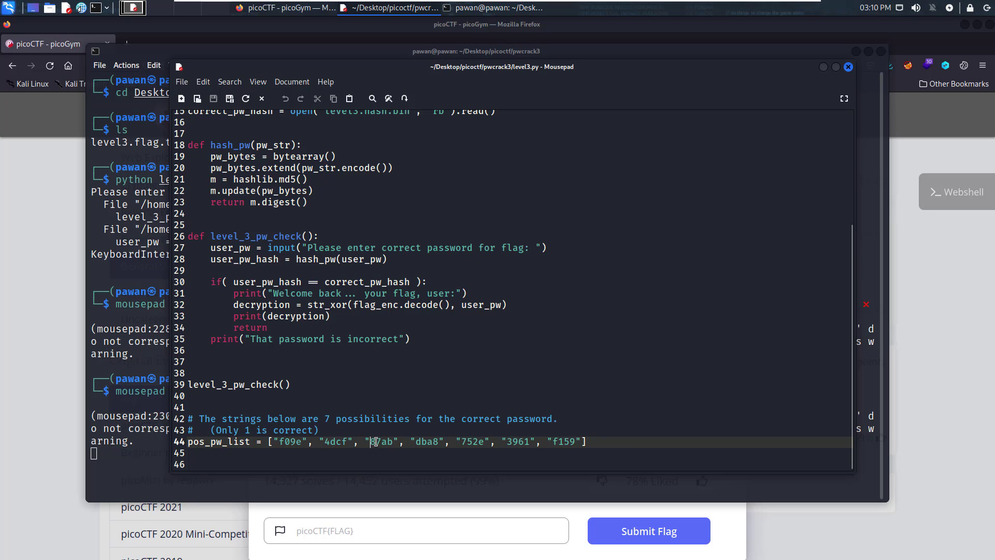
pyautogui.doubleClick(375, 442)
pyautogui.doubleClick(427, 441)
pyautogui.doubleClick(472, 442)
# Close level3.py and reveal Hint 1's 'bvi level3.hash.bin' command on the challenge page
pyautogui.click(848, 66)
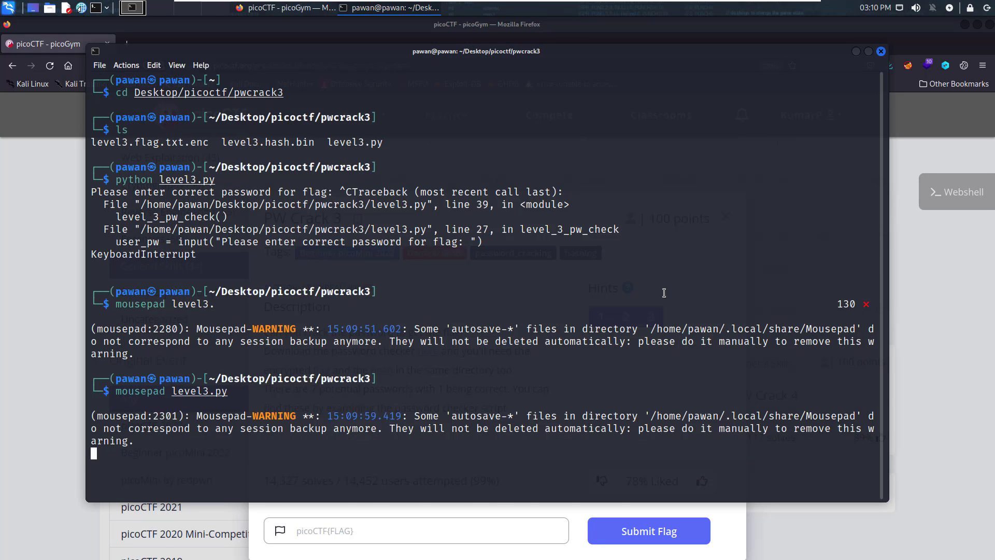
pyautogui.click(408, 511)
pyautogui.click(601, 316)
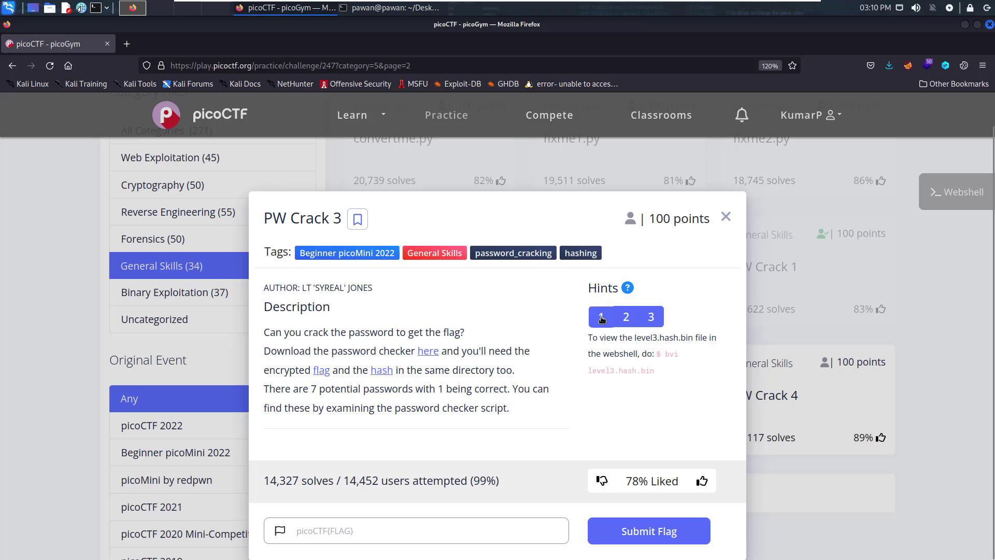
pyautogui.moveTo(666, 354); pyautogui.dragTo(683, 354)
pyautogui.moveTo(587, 370)
pyautogui.mouseDown()
pyautogui.moveTo(655, 371)
pyautogui.moveTo(586, 371)
pyautogui.mouseUp()
# Clear the terminal, list files, open level3.hash.bin in bvi, and copy its hex bytes
pyautogui.click(374, 10)
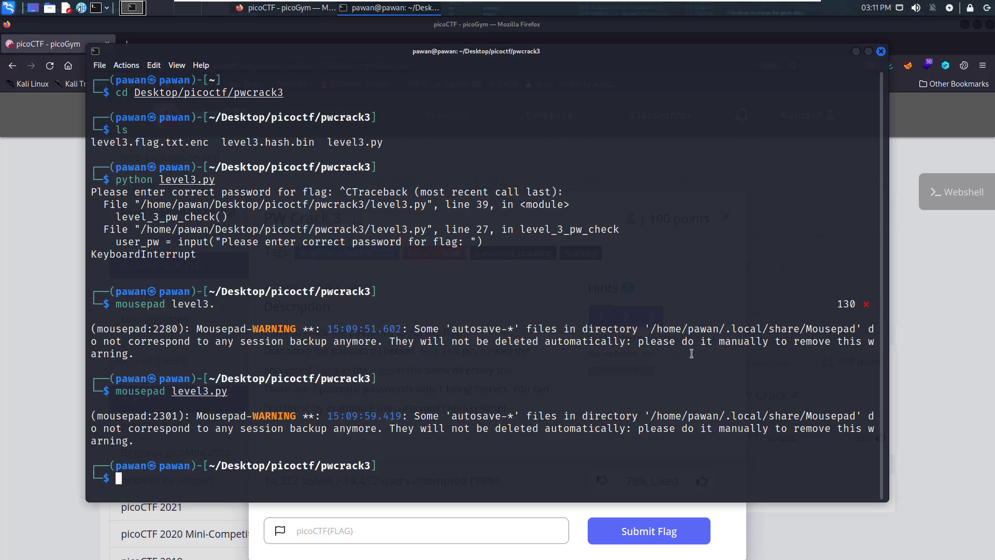
pyautogui.write('clear')
pyautogui.press('Return')
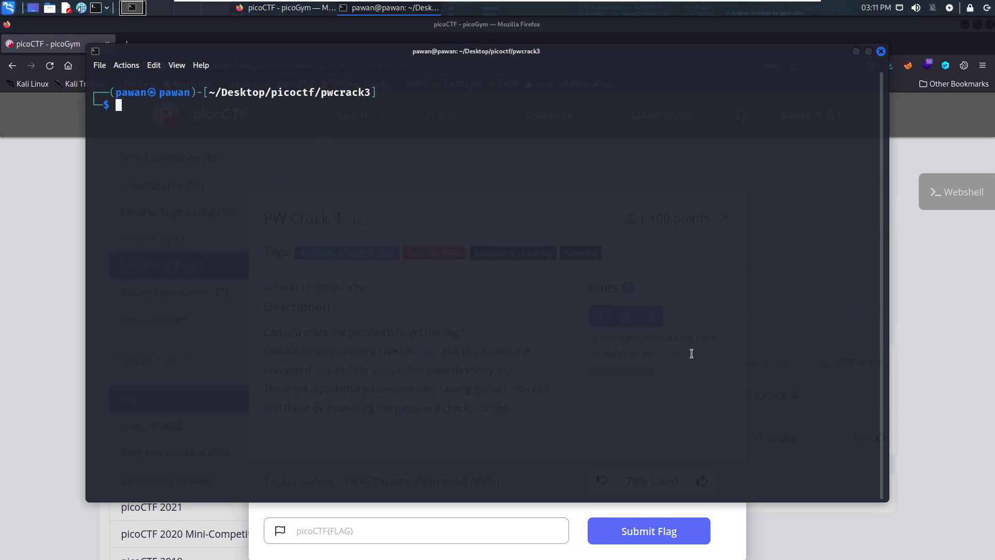
pyautogui.write('ls')
pyautogui.press('Return')
pyautogui.press('Return')
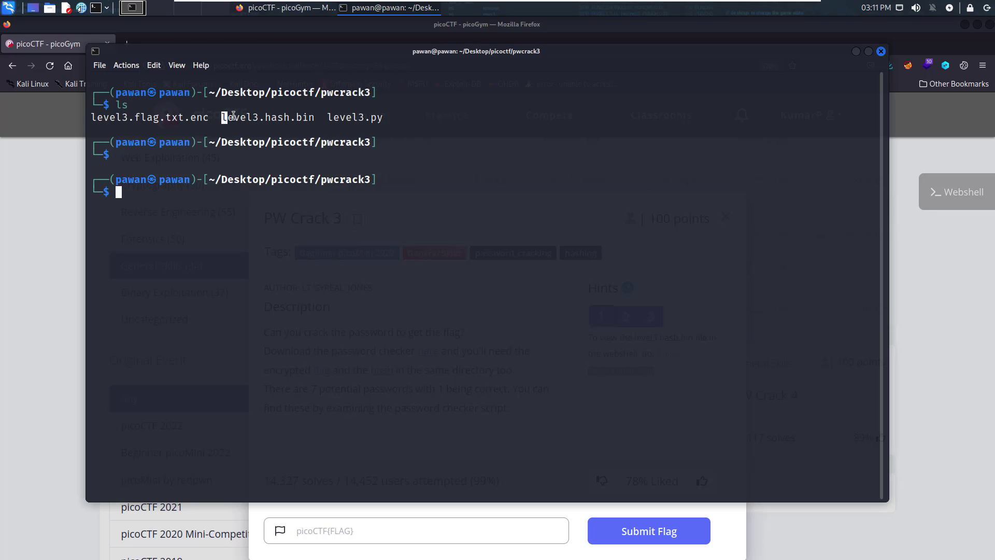
pyautogui.moveTo(221, 117); pyautogui.dragTo(315, 117)
pyautogui.click(531, 348)
pyautogui.write('vi')
pyautogui.middleClick(531, 347)
pyautogui.press('Home')
pyautogui.write('b')
pyautogui.write('level3.hash.bin')
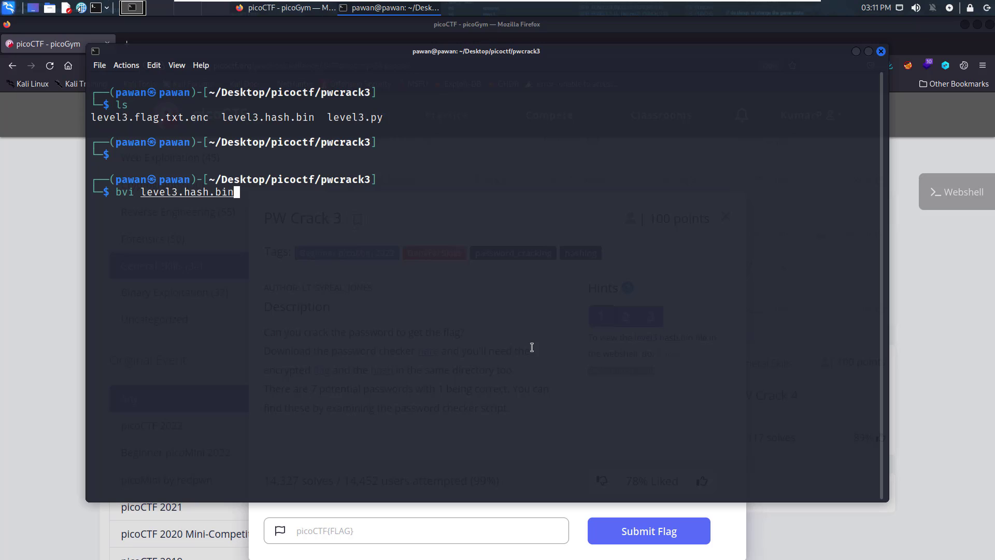
pyautogui.press('Return')
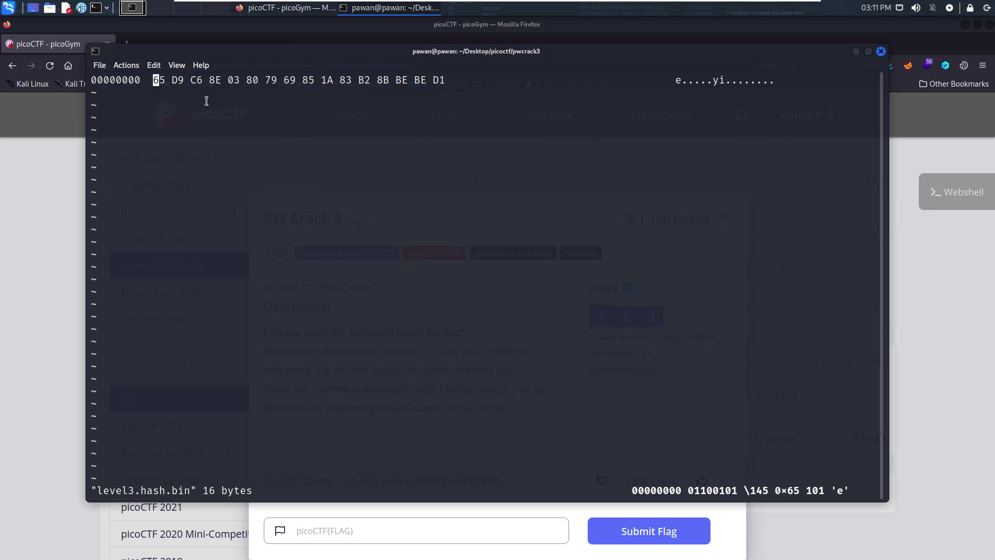
pyautogui.moveTo(156, 80)
pyautogui.mouseDown()
pyautogui.moveTo(475, 87)
pyautogui.moveTo(148, 80)
pyautogui.mouseUp()
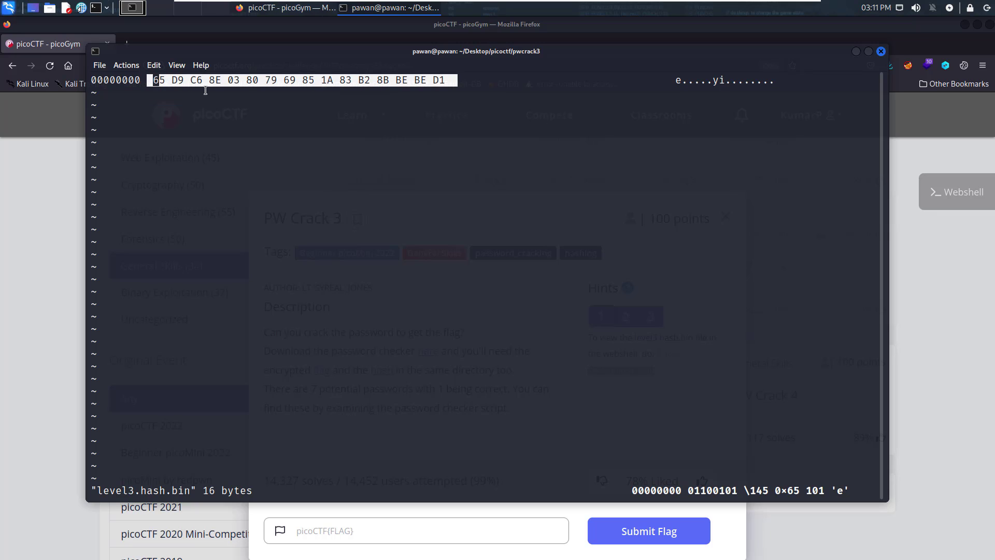
# Open a new Firefox tab and go to crackstation.net via the md5 suggestion
pyautogui.click(268, 9)
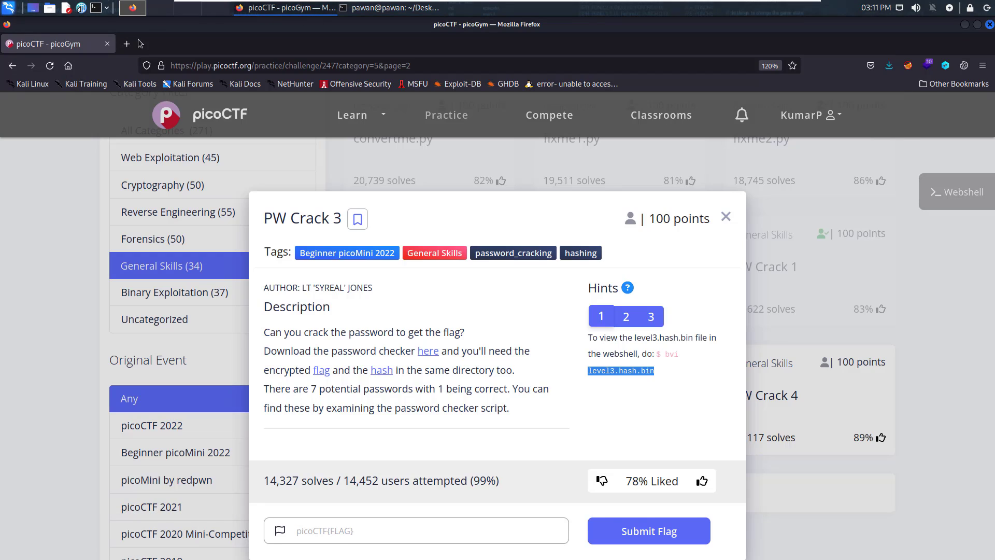
pyautogui.click(127, 43)
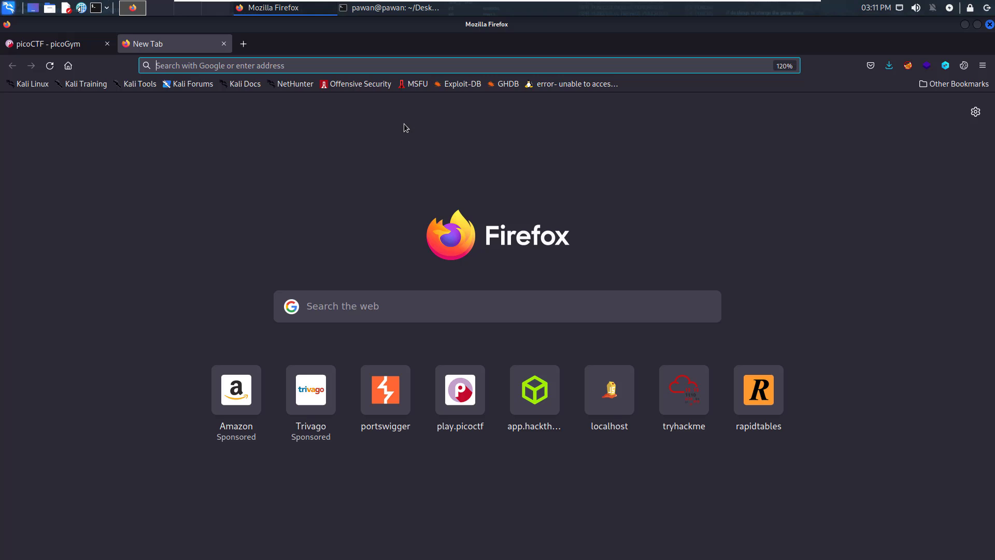
pyautogui.write('md')
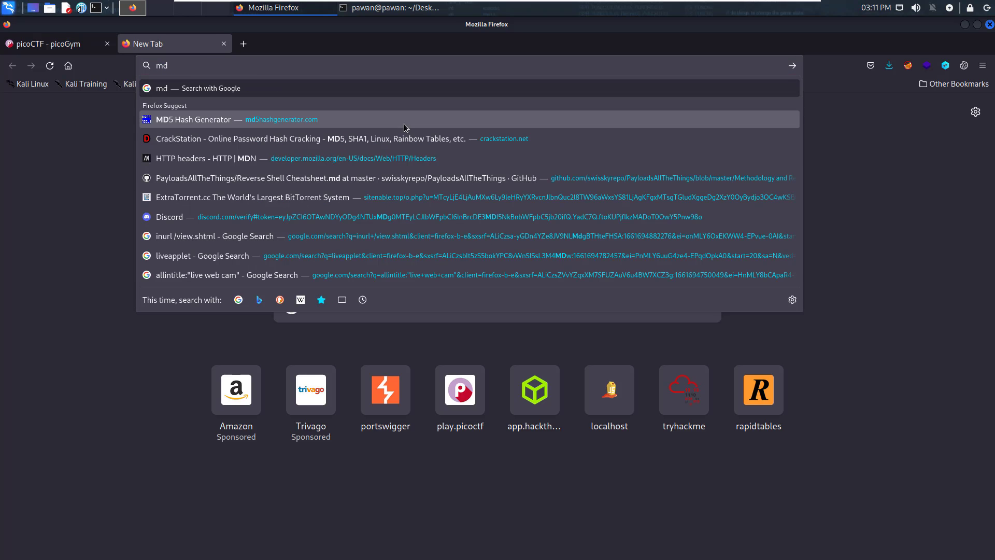
pyautogui.write('5')
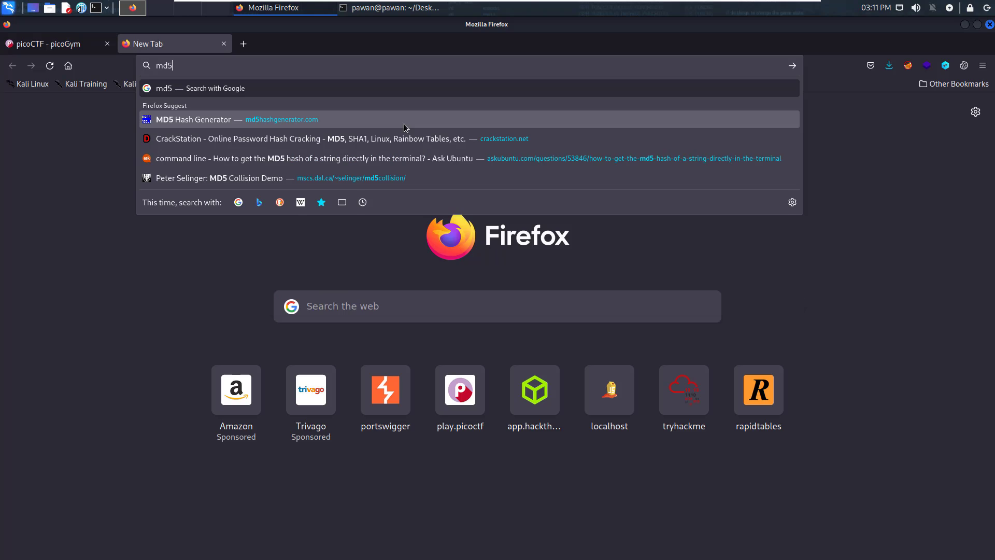
pyautogui.write(' d')
pyautogui.press('Down')
pyautogui.press('Down')
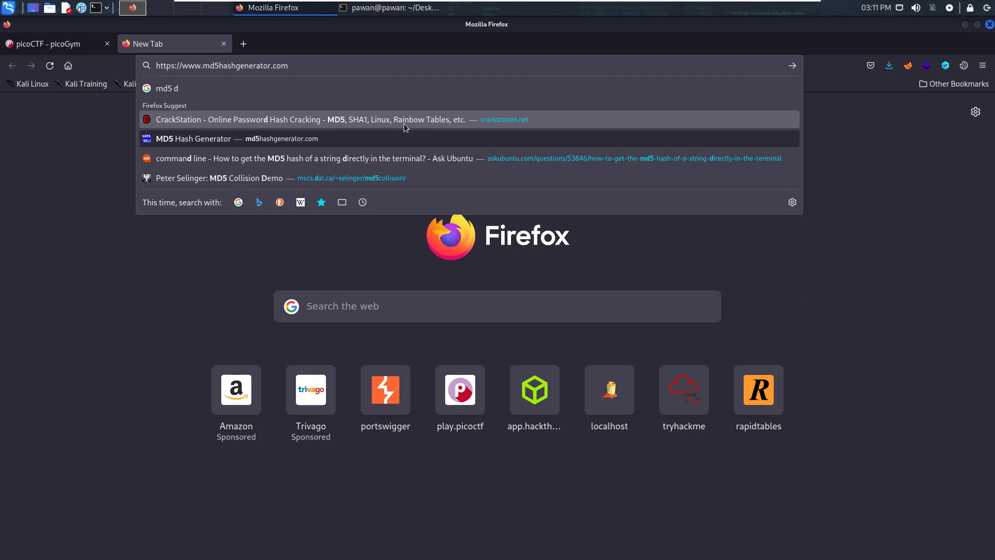
pyautogui.press('Up')
pyautogui.press('Return')
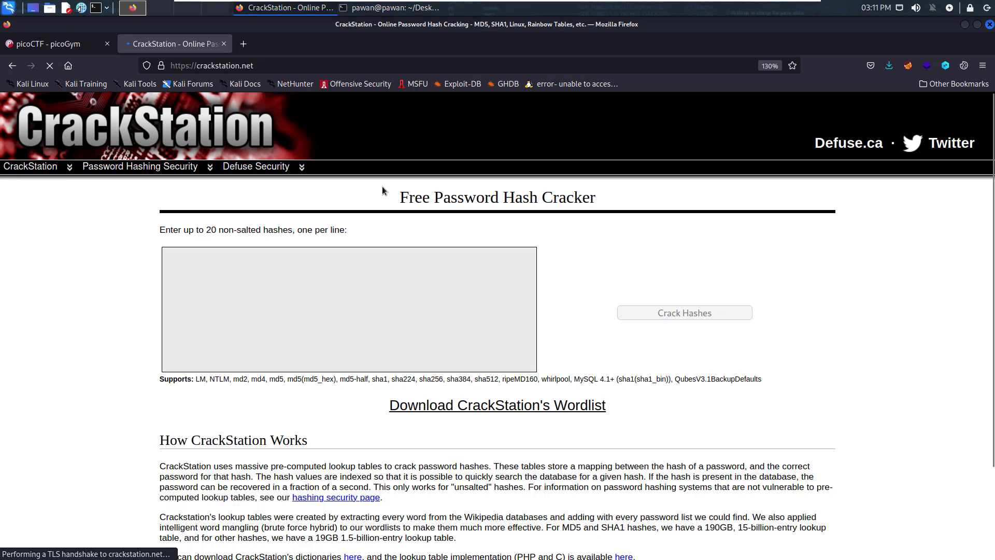
# Paste the space-separated hash bytes into CrackStation and submit them for cracking
pyautogui.click(338, 274)
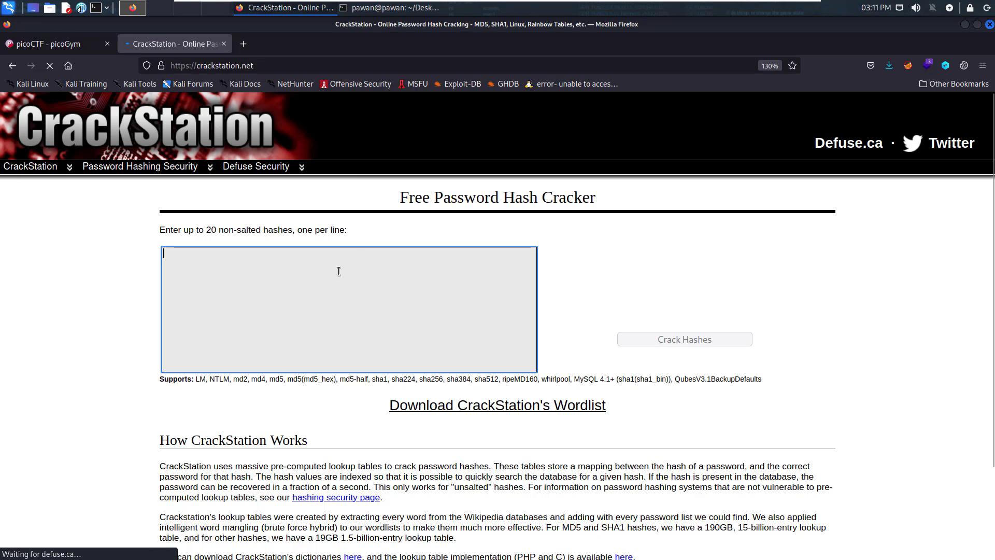
pyautogui.hotkey('ctrl', 'v')
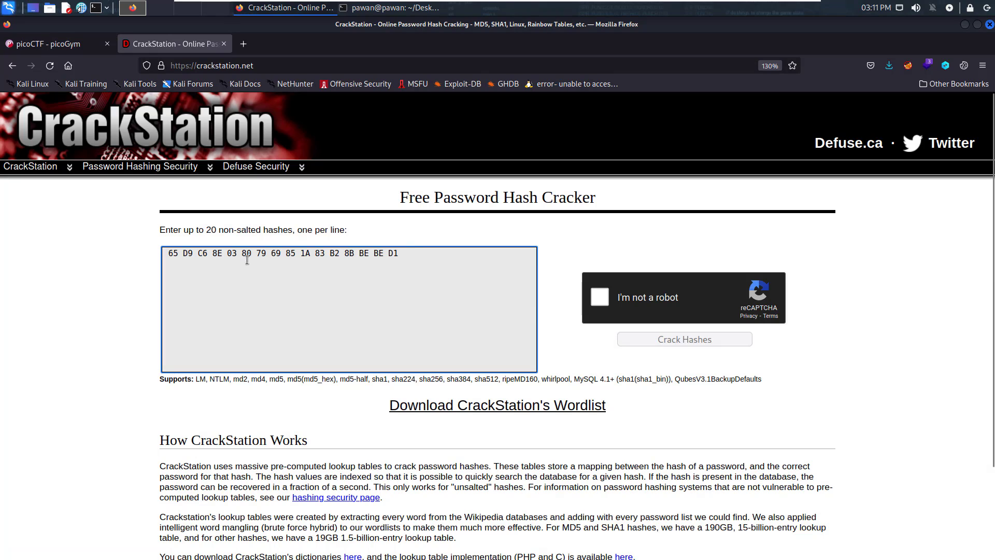
pyautogui.doubleClick(402, 252)
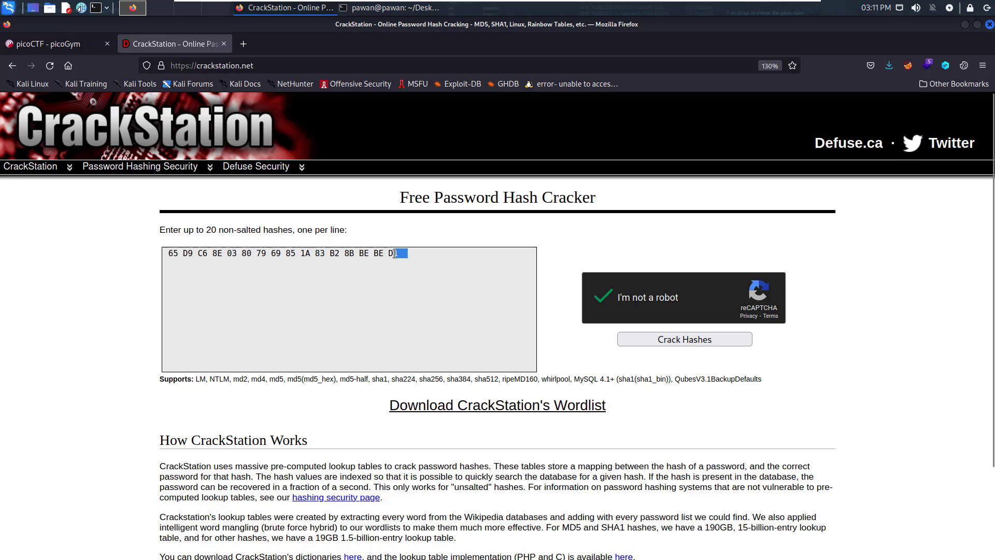
pyautogui.click(642, 335)
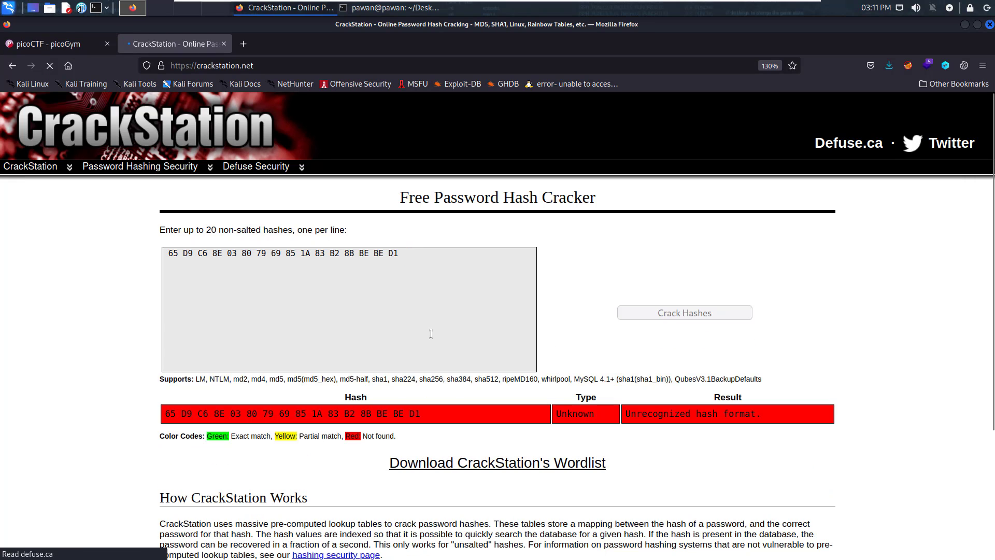
# Delete every space between the pasted byte pairs, from 65 D9 through BE D1
pyautogui.click(183, 252)
pyautogui.press('BackSpace')
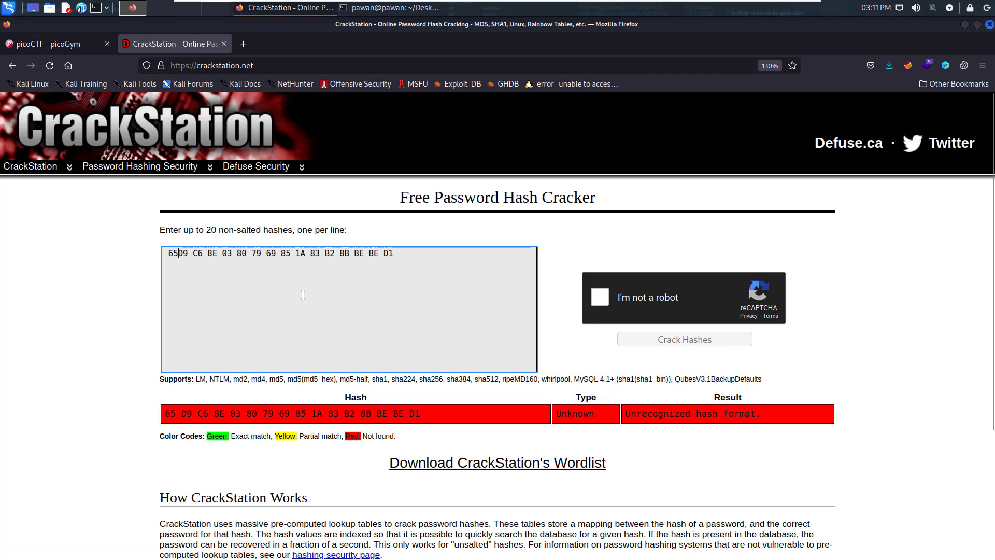
pyautogui.press('Right')
pyautogui.press('Right')
pyautogui.press('Right')
pyautogui.press('BackSpace')
pyautogui.press('Right')
pyautogui.press('Right')
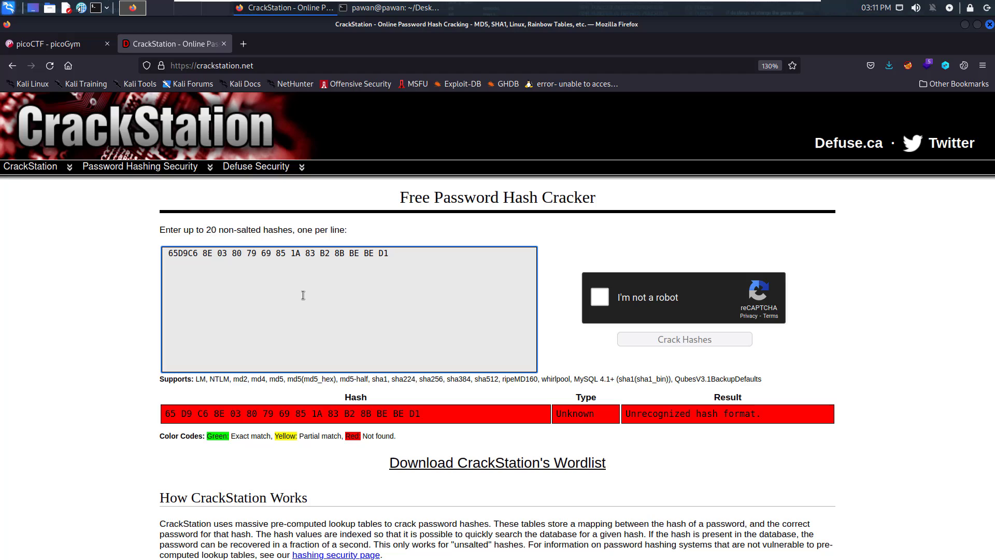
pyautogui.press('BackSpace')
pyautogui.press('BackSpace')
pyautogui.press('Right')
pyautogui.press('Right')
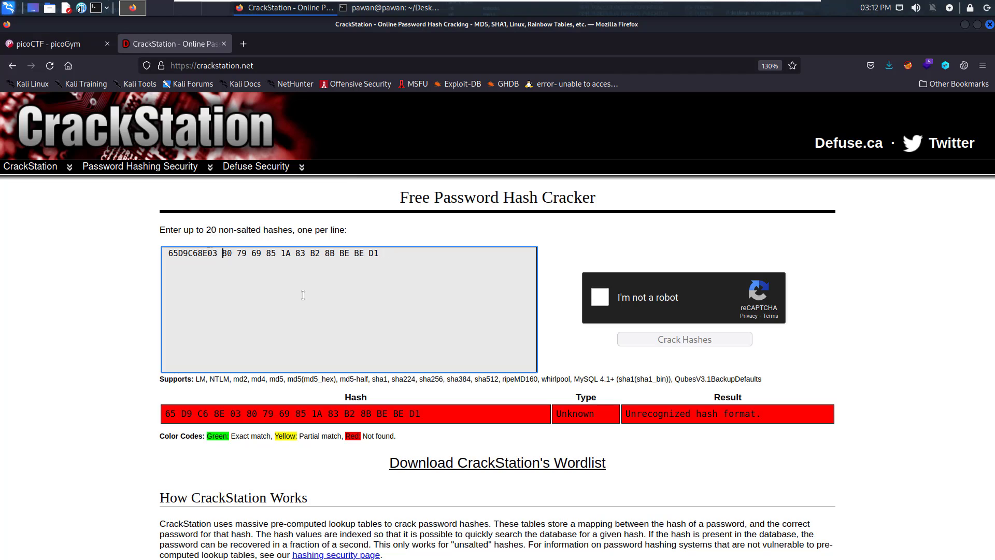
pyautogui.press('BackSpace')
pyautogui.press('BackSpace')
pyautogui.press('Right')
pyautogui.press('Right')
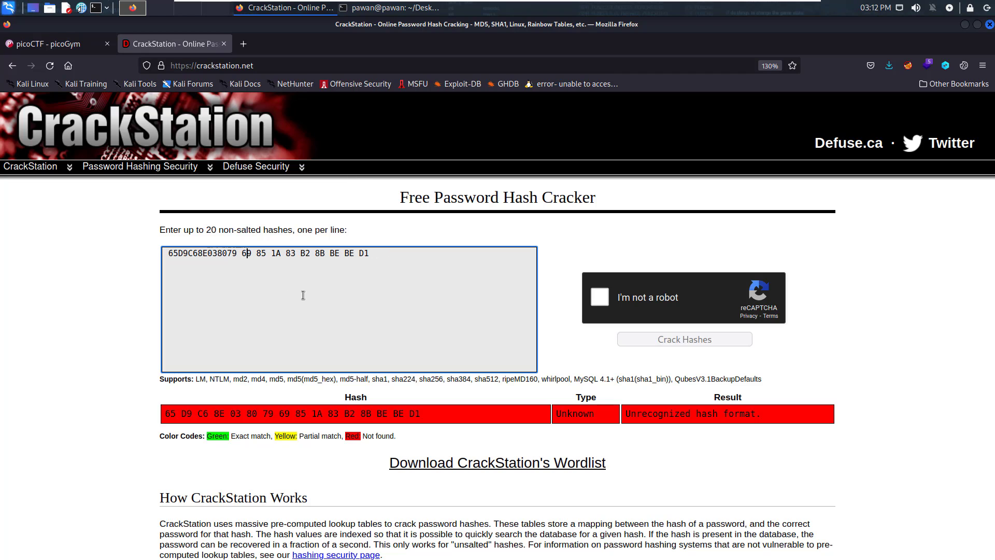
pyautogui.press('BackSpace')
pyautogui.press('Right')
pyautogui.press('Right')
pyautogui.press('BackSpace')
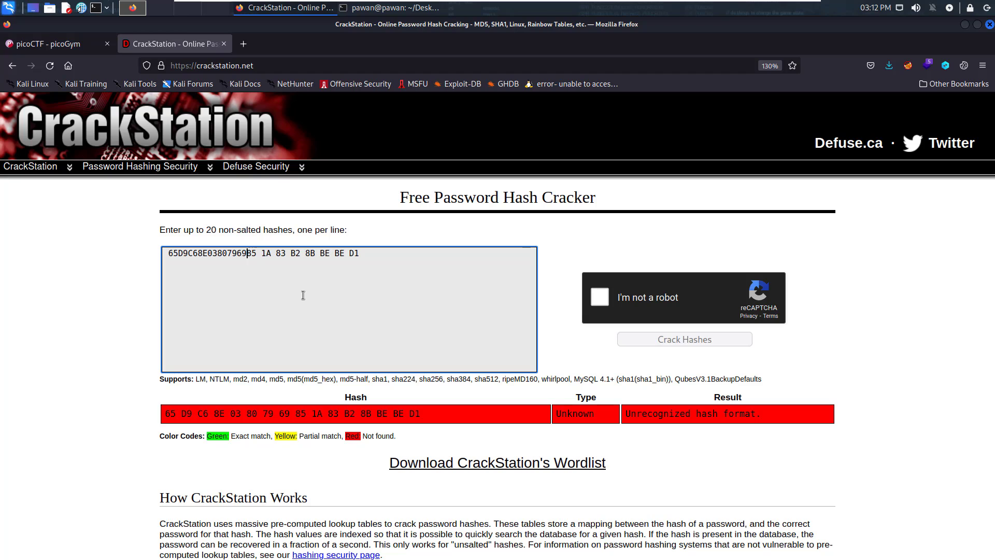
pyautogui.press('Delete')
pyautogui.press('Delete')
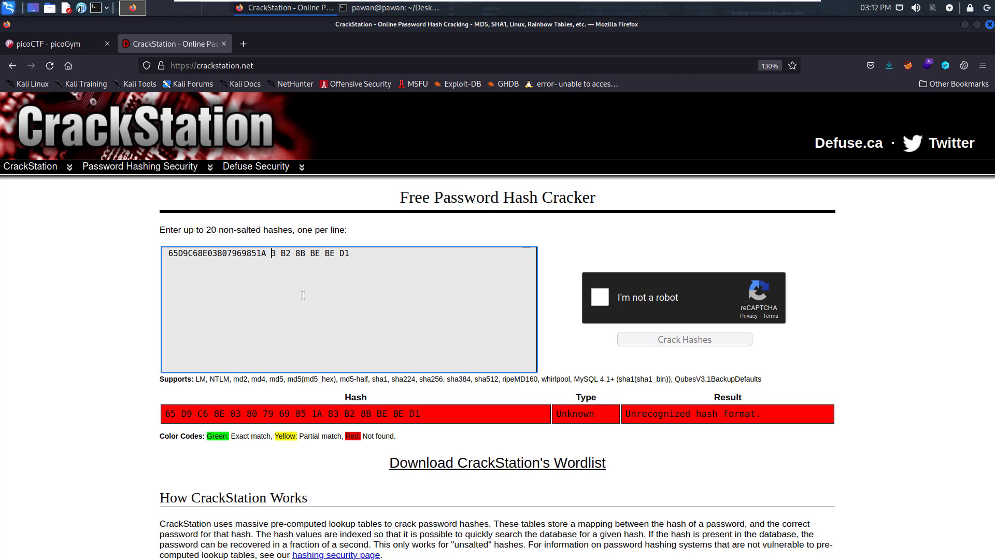
pyautogui.write('8')
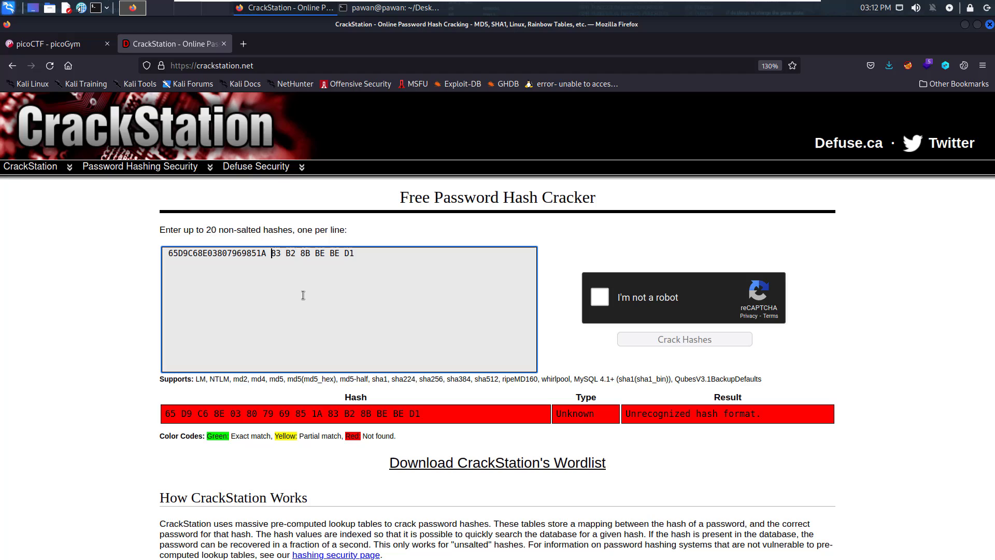
pyautogui.press('Delete')
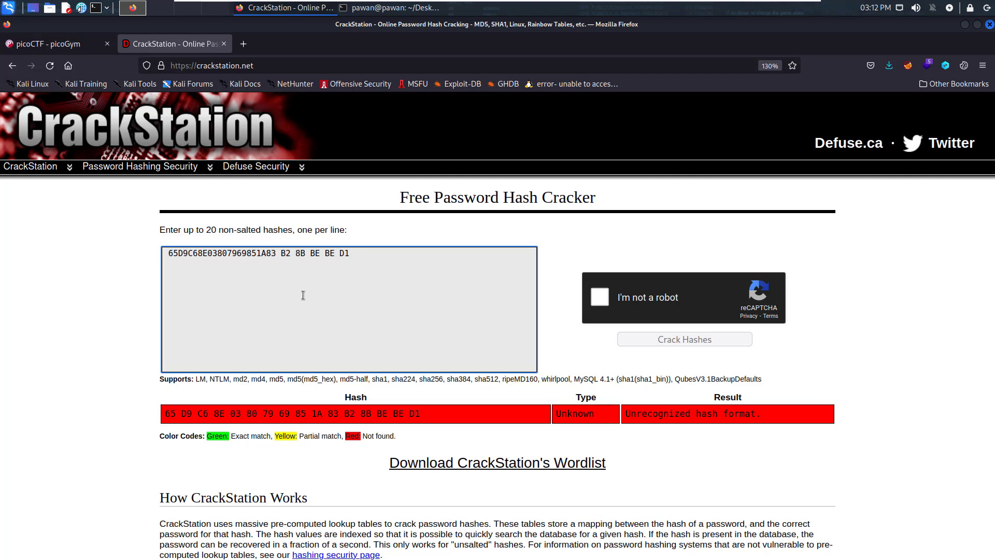
pyautogui.press('Delete')
pyautogui.press('Right')
pyautogui.press('Right')
pyautogui.press('Delete')
pyautogui.press('Right')
pyautogui.press('Right')
pyautogui.press('Delete')
pyautogui.press('BackSpace')
pyautogui.press('Right')
pyautogui.press('BackSpace')
pyautogui.click(600, 298)
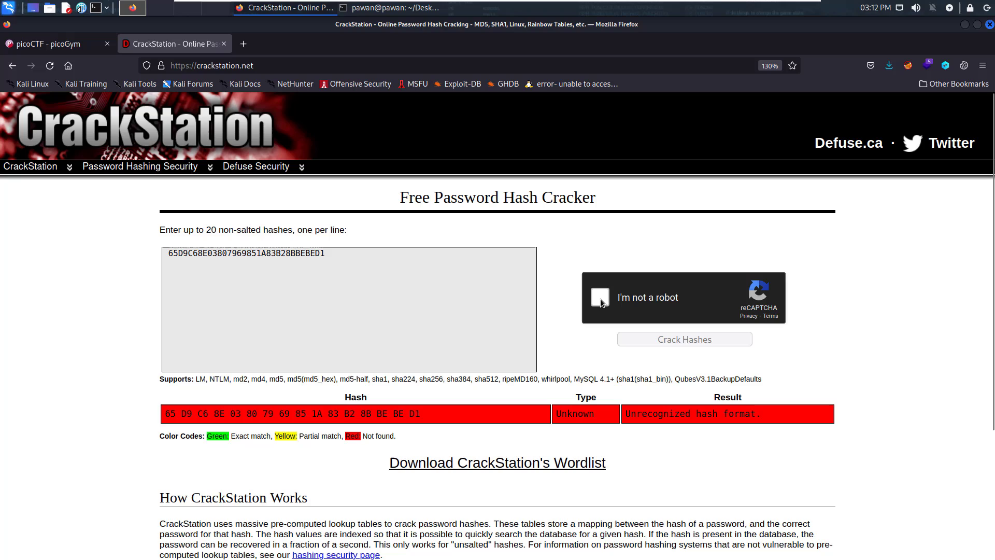
pyautogui.click(653, 335)
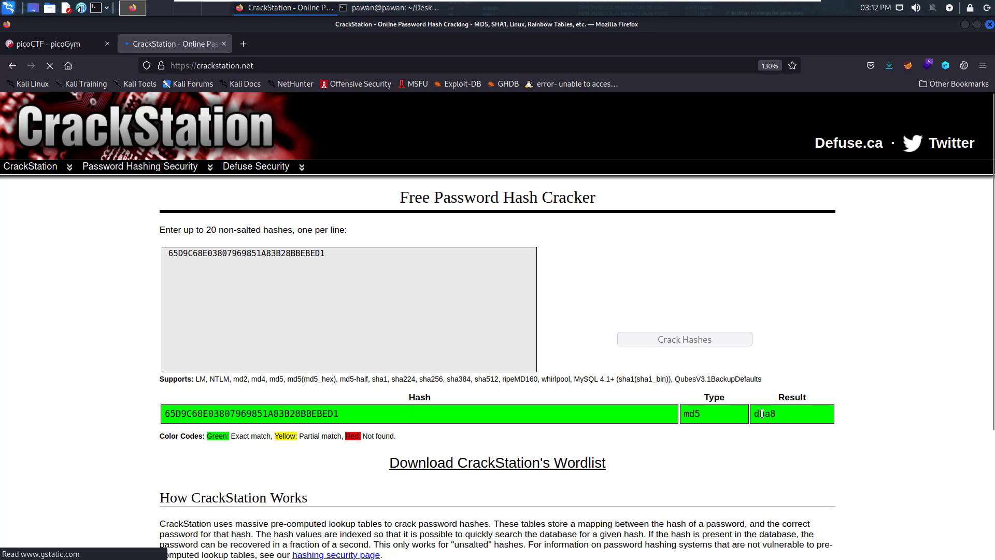
pyautogui.doubleClick(761, 413)
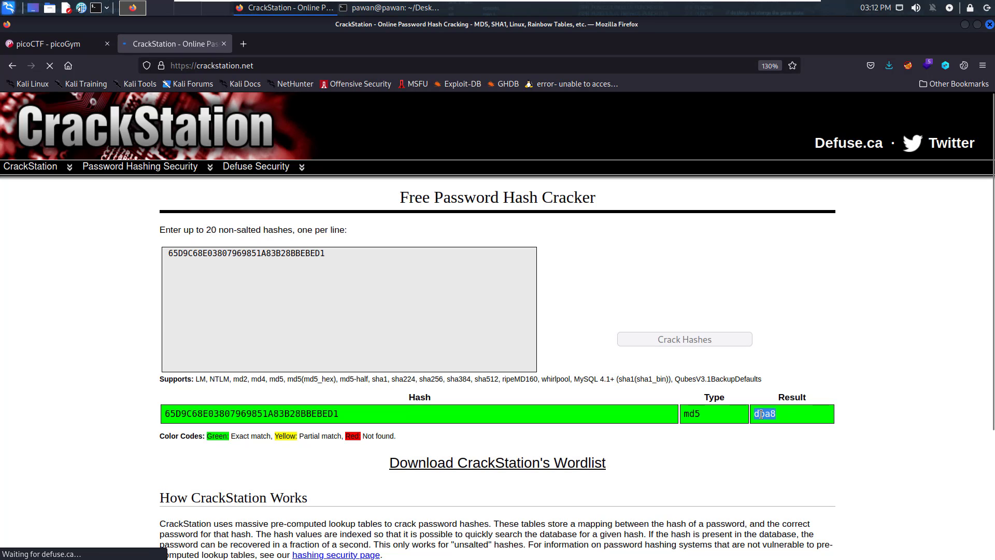
pyautogui.click(389, 10)
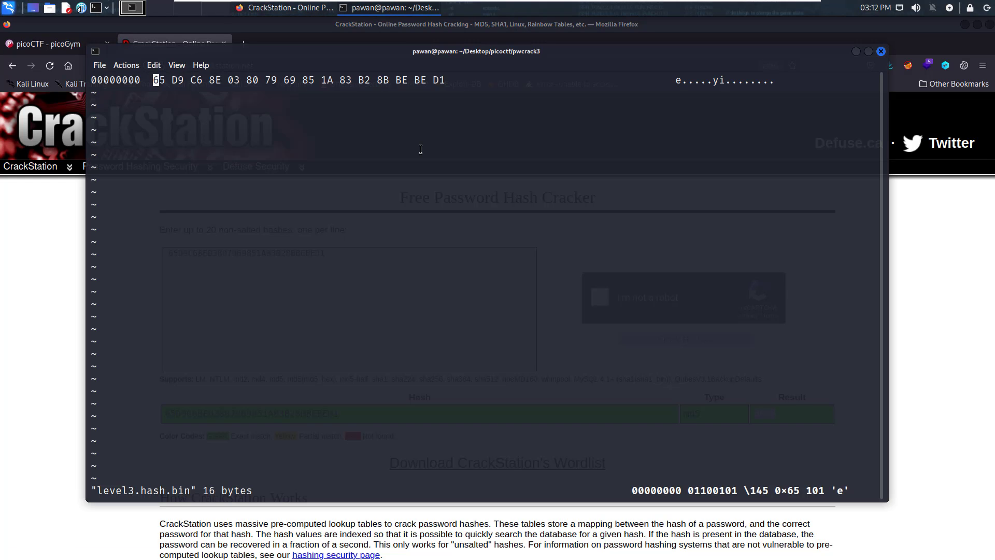
pyautogui.hotkey('ctrl', 'z')
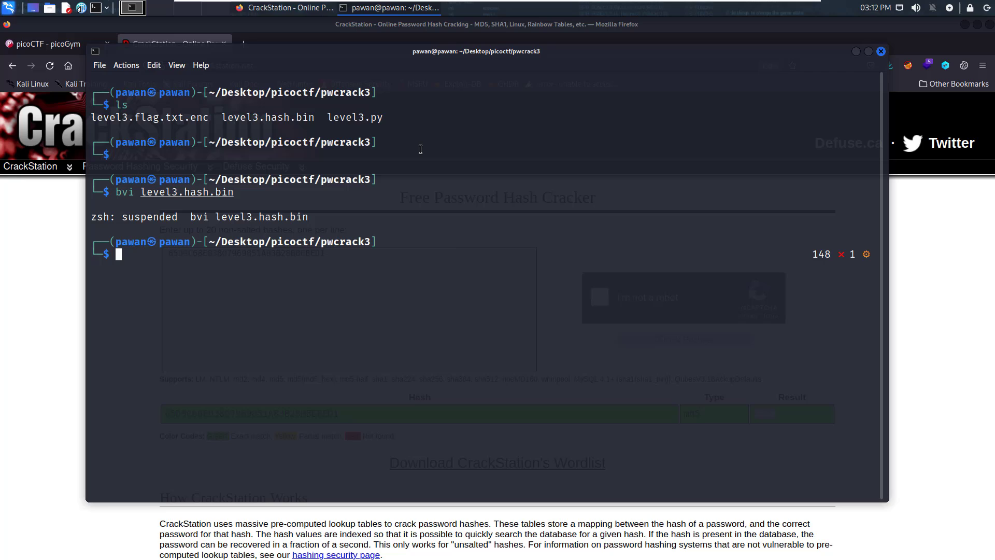
pyautogui.press('Up')
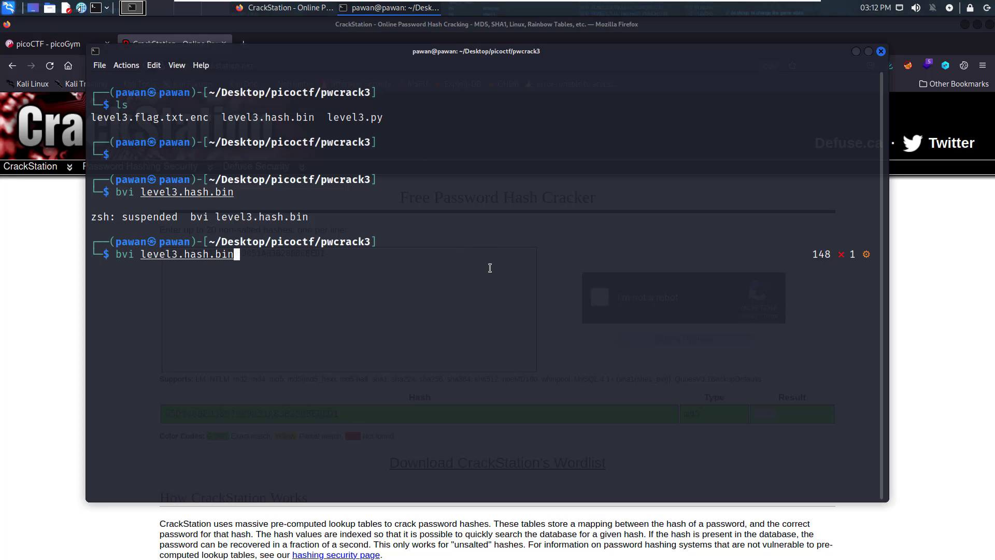
pyautogui.press('Down')
pyautogui.write('mousepad level3.py')
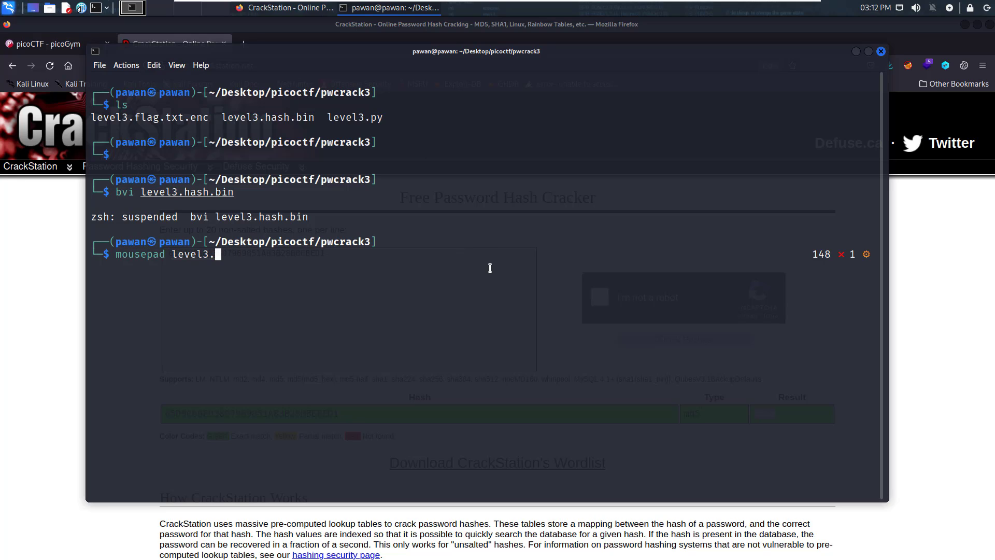
pyautogui.press('Up')
pyautogui.press('Up')
pyautogui.press('Down')
pyautogui.press('Return')
pyautogui.write('dba8')
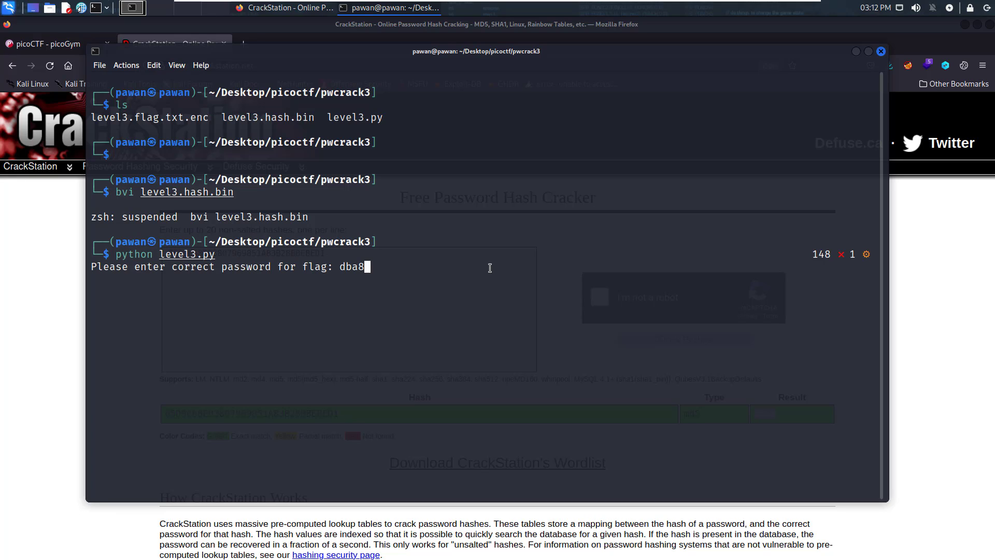
pyautogui.press('Return')
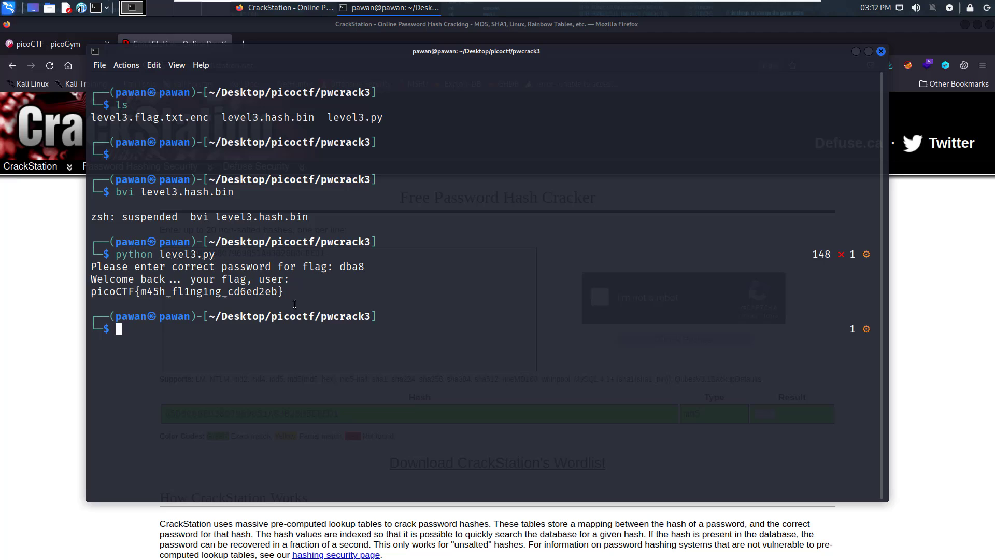
# Copy the printed flag picoCTF{m45h_fl1ng1ng_cd6ed2eb}
pyautogui.moveTo(289, 292); pyautogui.dragTo(90, 293)
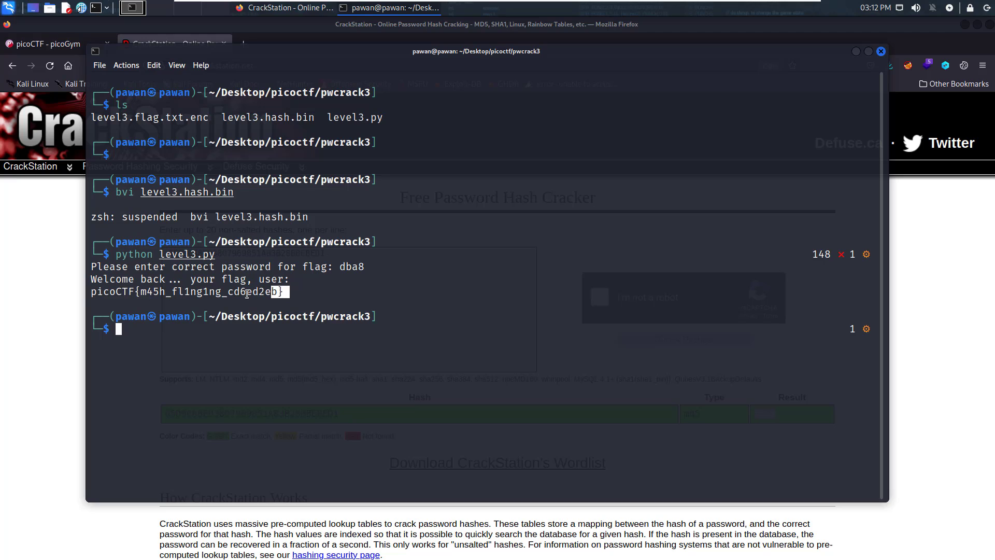
pyautogui.rightClick(171, 293)
pyautogui.click(213, 310)
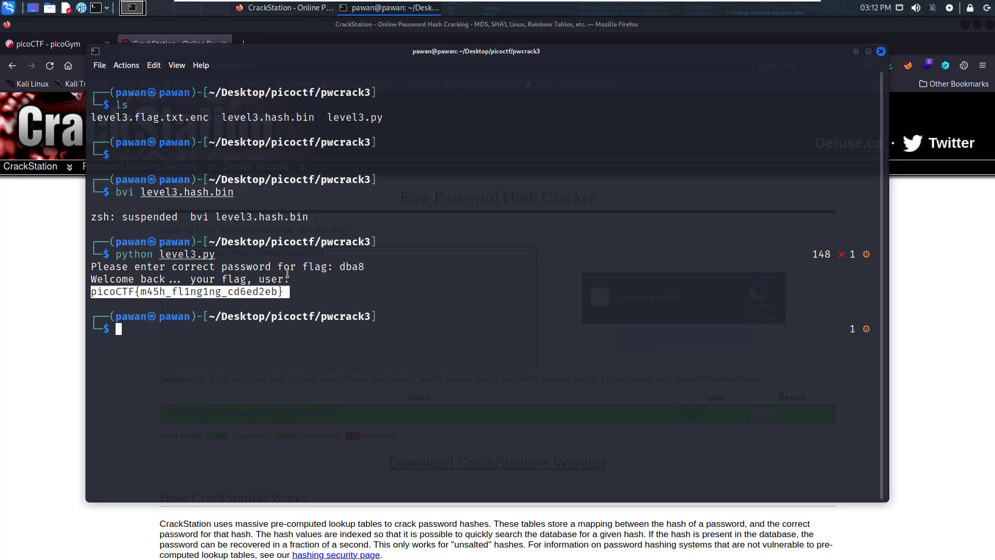
pyautogui.click(77, 45)
# Paste picoCTF{m45h_fl1ng1ng_cd6ed2eb} into the PW Crack 3 flag field and submit it
pyautogui.click(391, 531)
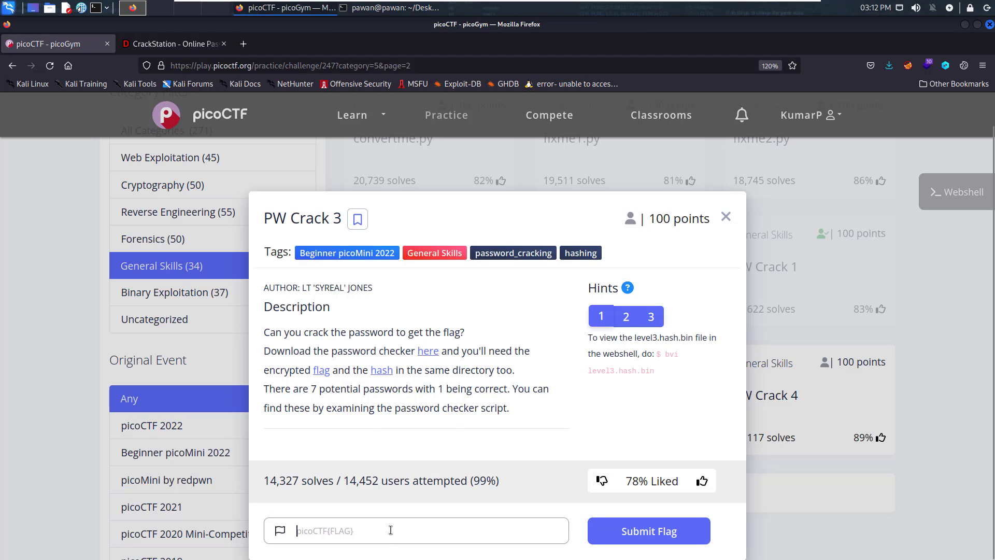
pyautogui.hotkey('ctrl', 'v')
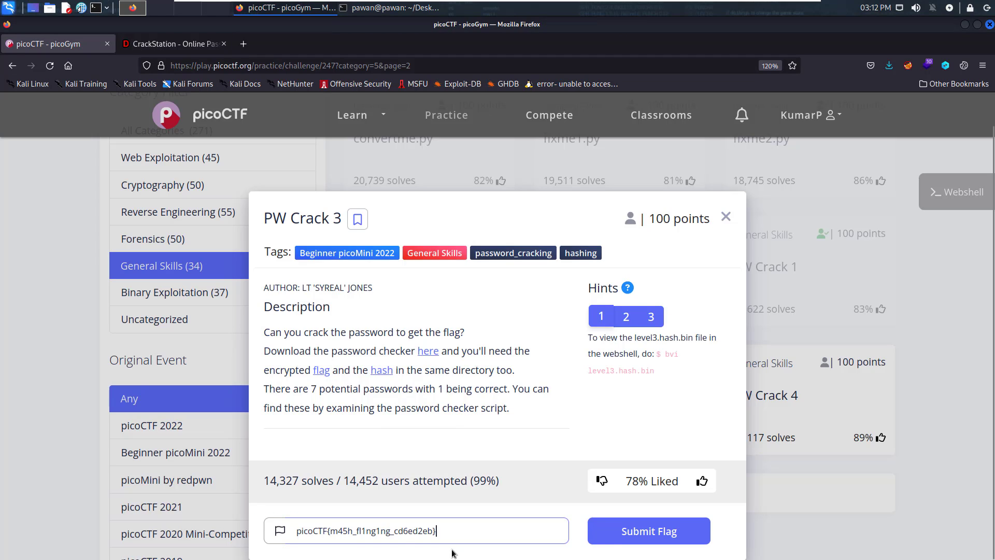
pyautogui.click(617, 538)
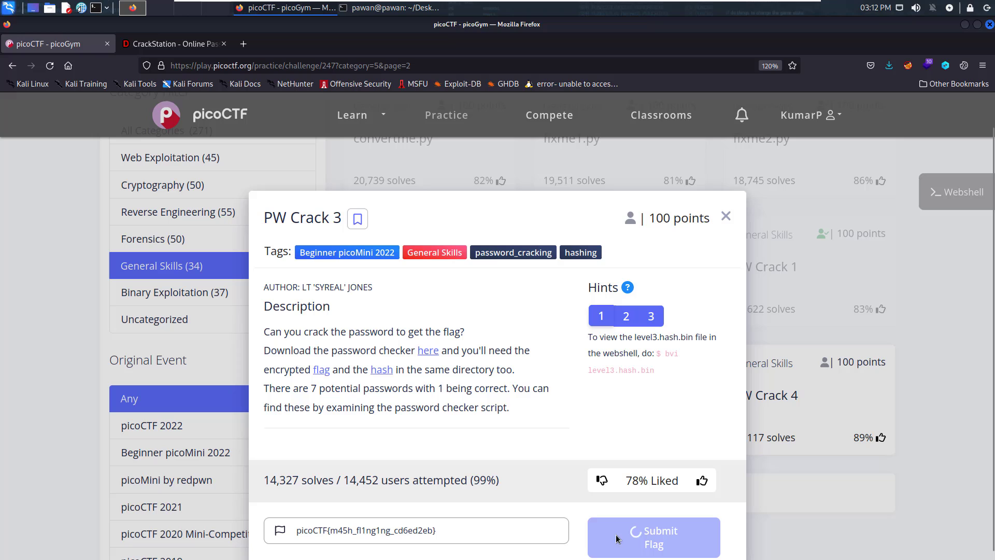